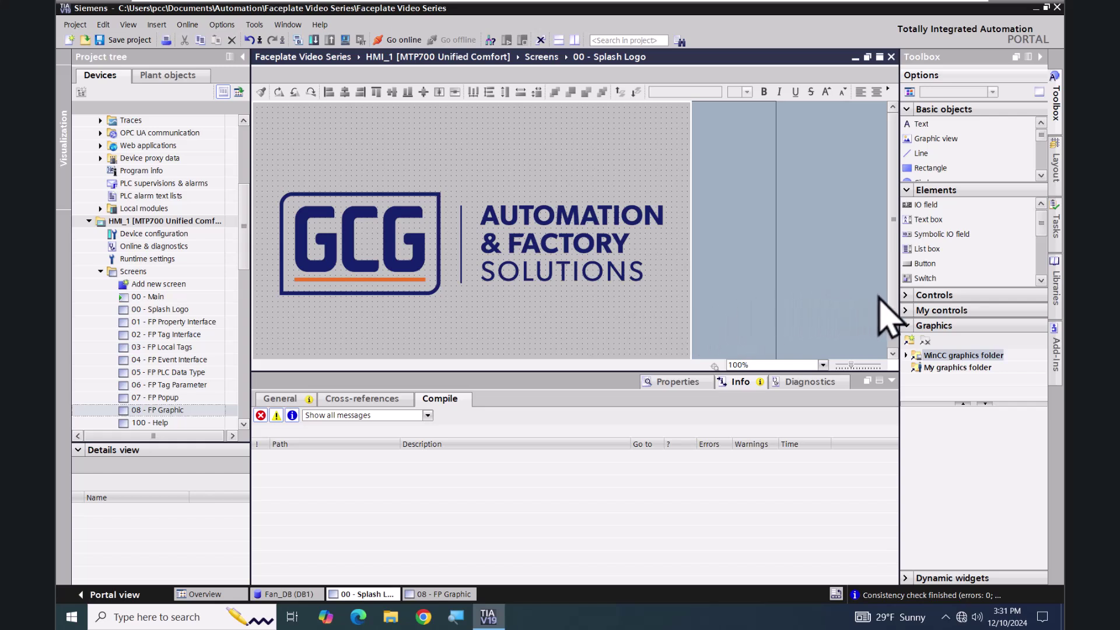
Step: Add a new Dynamic SVG type named 'DynamicSVG type_Fan' under Project library > Types
{"action": "left_click", "coordinate": [1053, 291]}
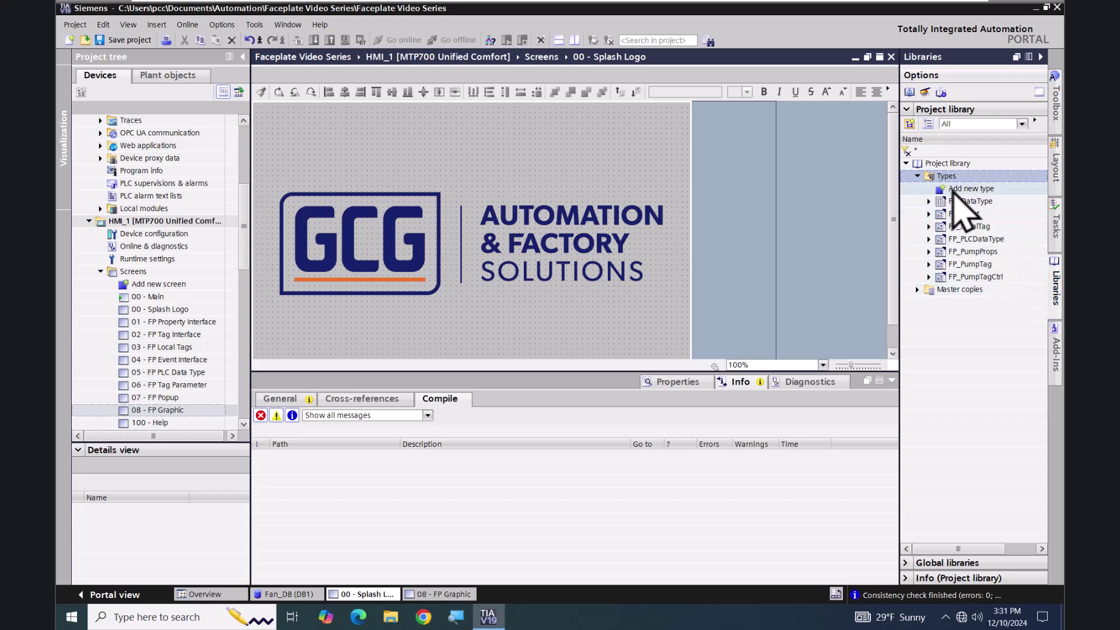
{"action": "right_click", "coordinate": [931, 183]}
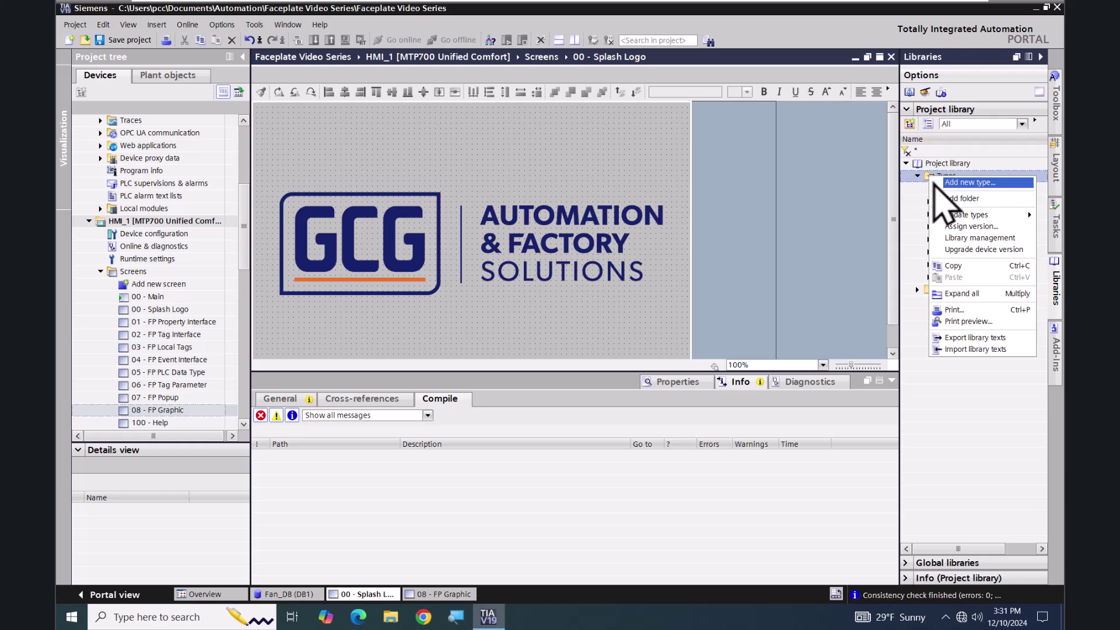
{"action": "left_click", "coordinate": [938, 183]}
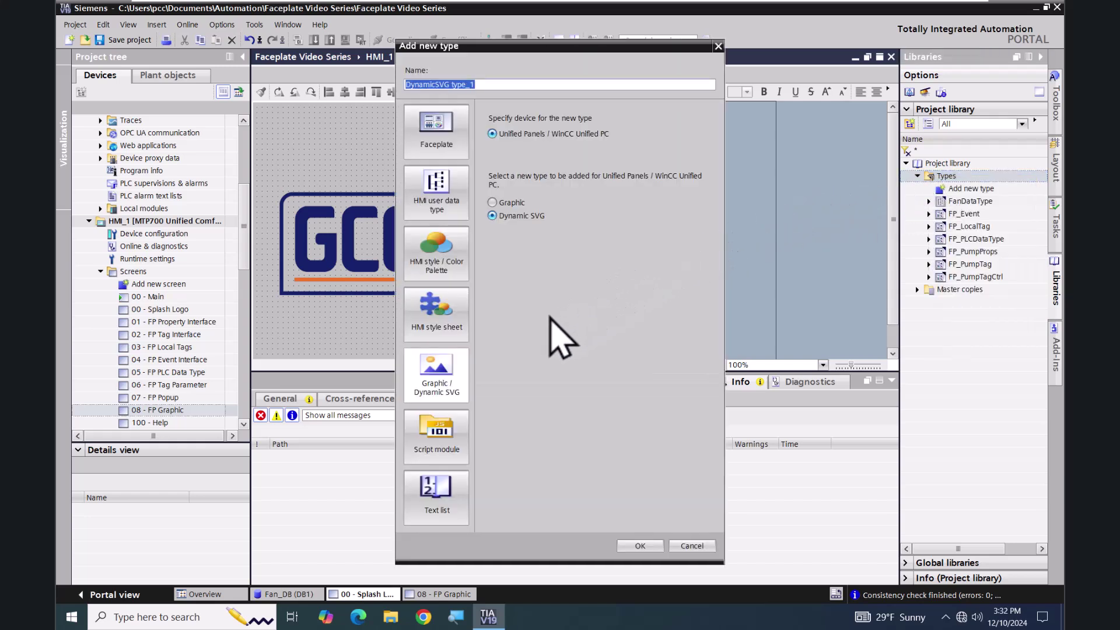
{"action": "left_click", "coordinate": [438, 396]}
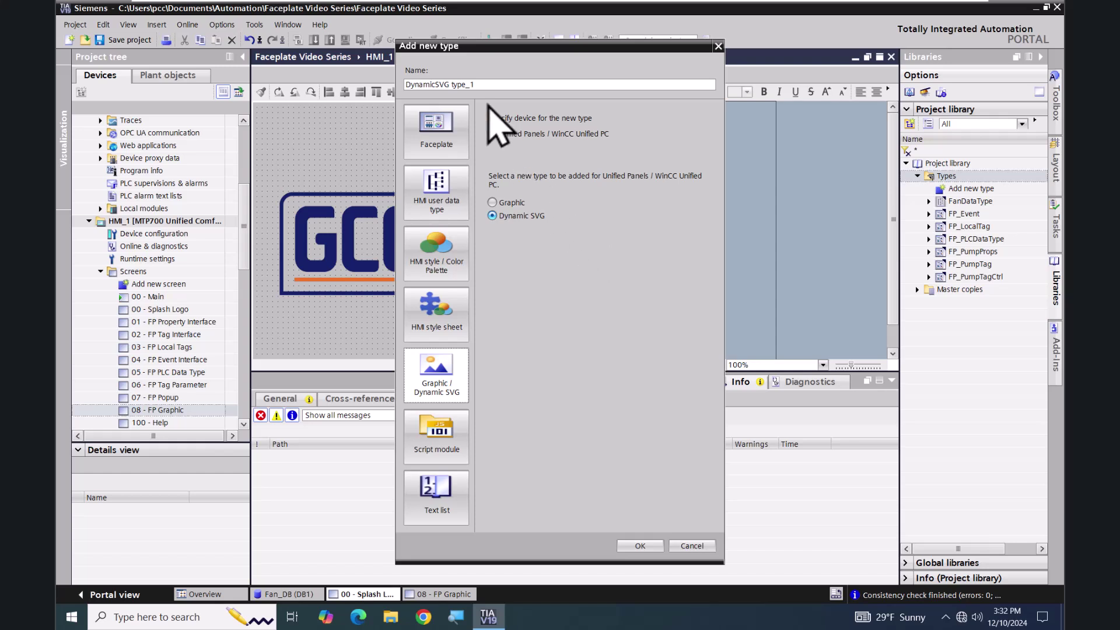
{"action": "left_click", "coordinate": [474, 85]}
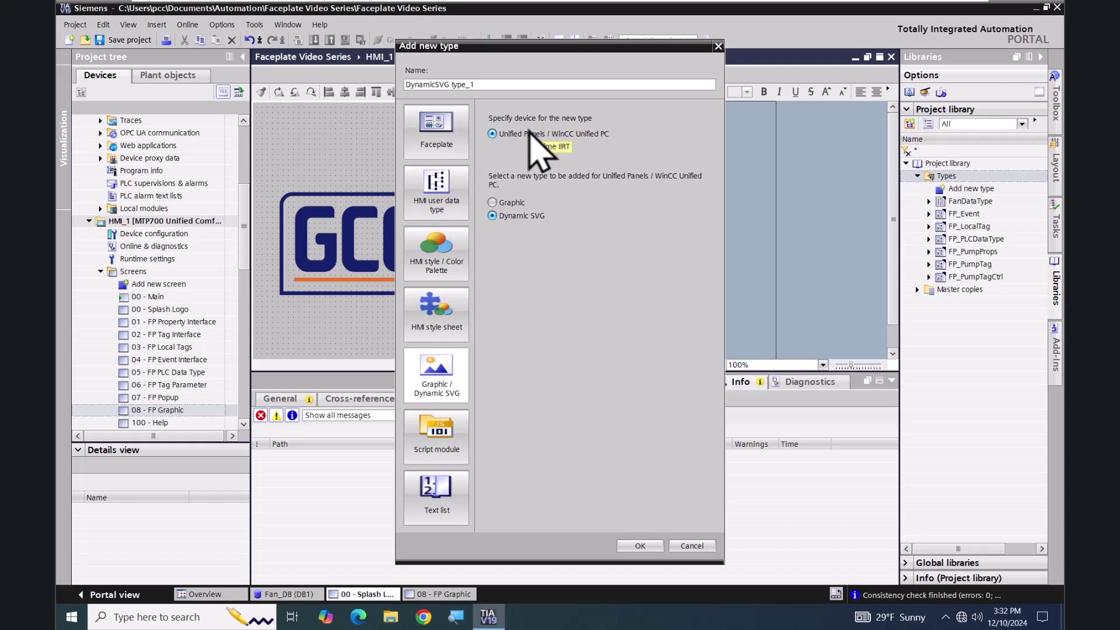
{"action": "key", "text": "BackSpace"}
{"action": "type", "text": "Fan"}
{"action": "left_click", "coordinate": [645, 545]}
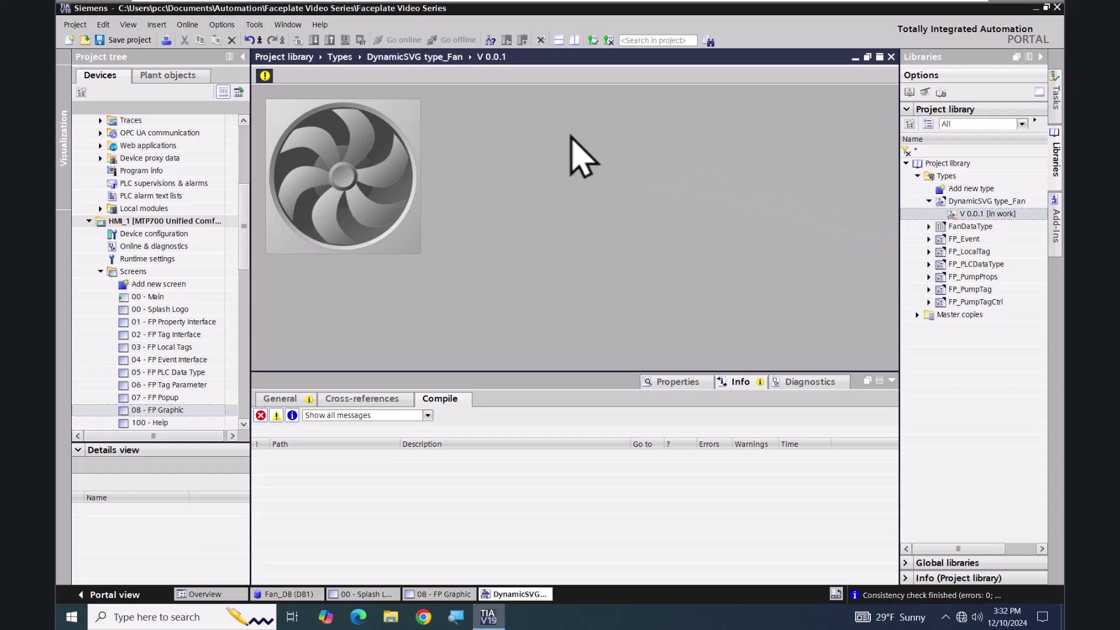
{"action": "right_click", "coordinate": [366, 185]}
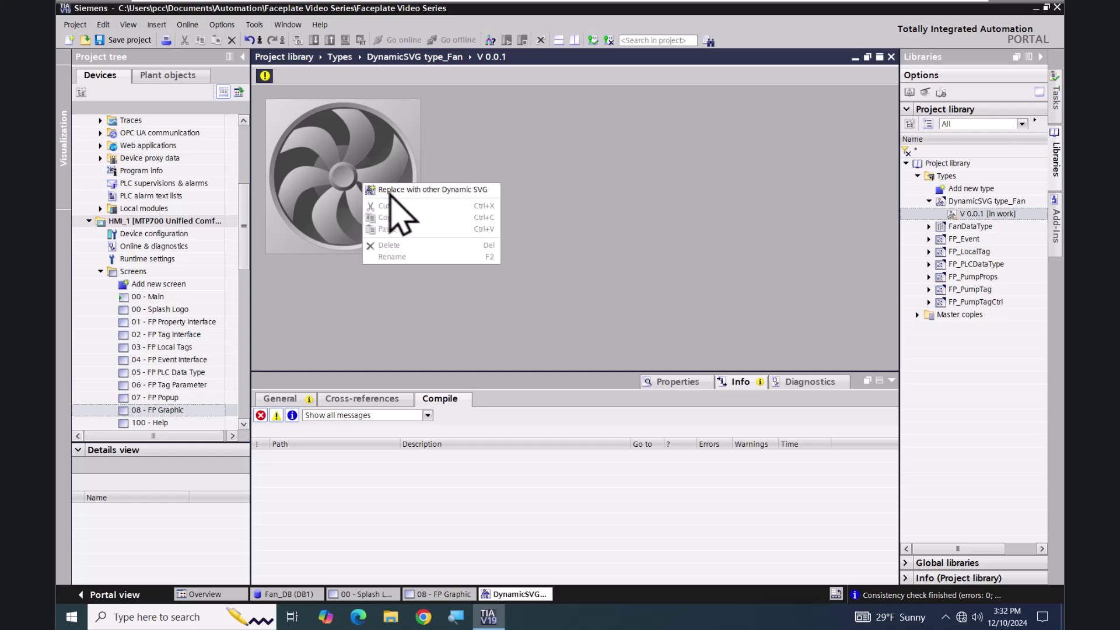
{"action": "left_click", "coordinate": [389, 193]}
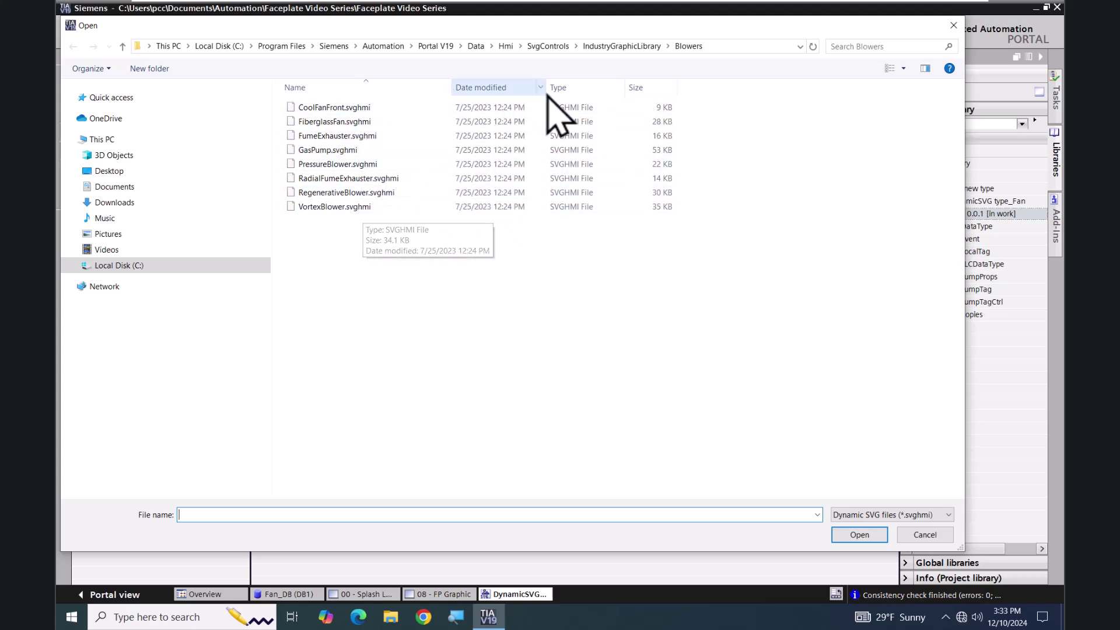
{"action": "left_click", "coordinate": [615, 47]}
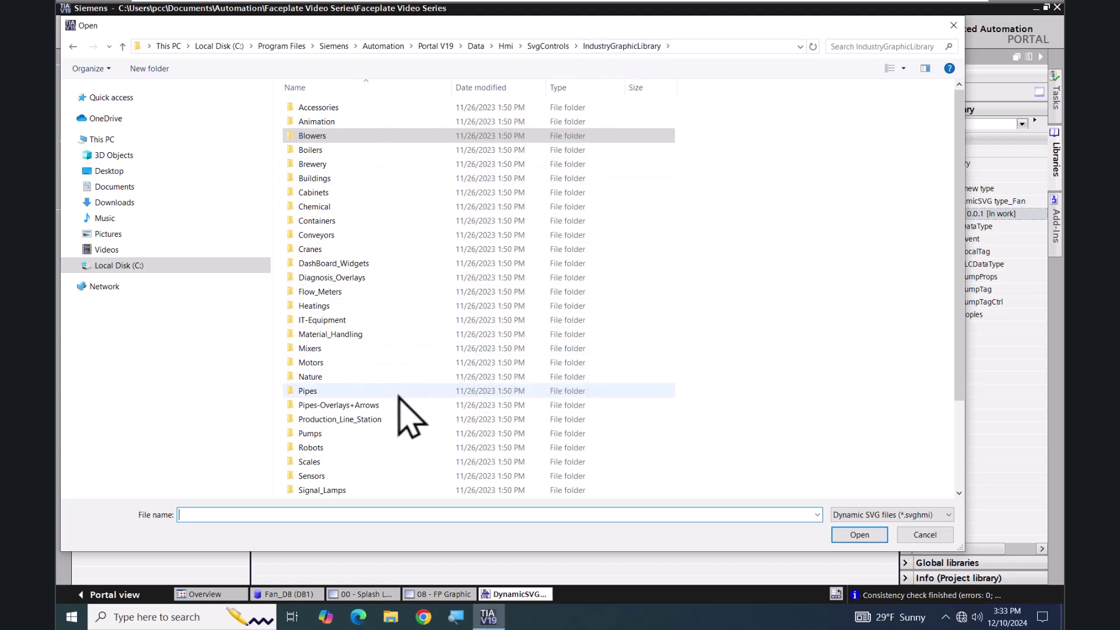
{"action": "left_click", "coordinate": [925, 535]}
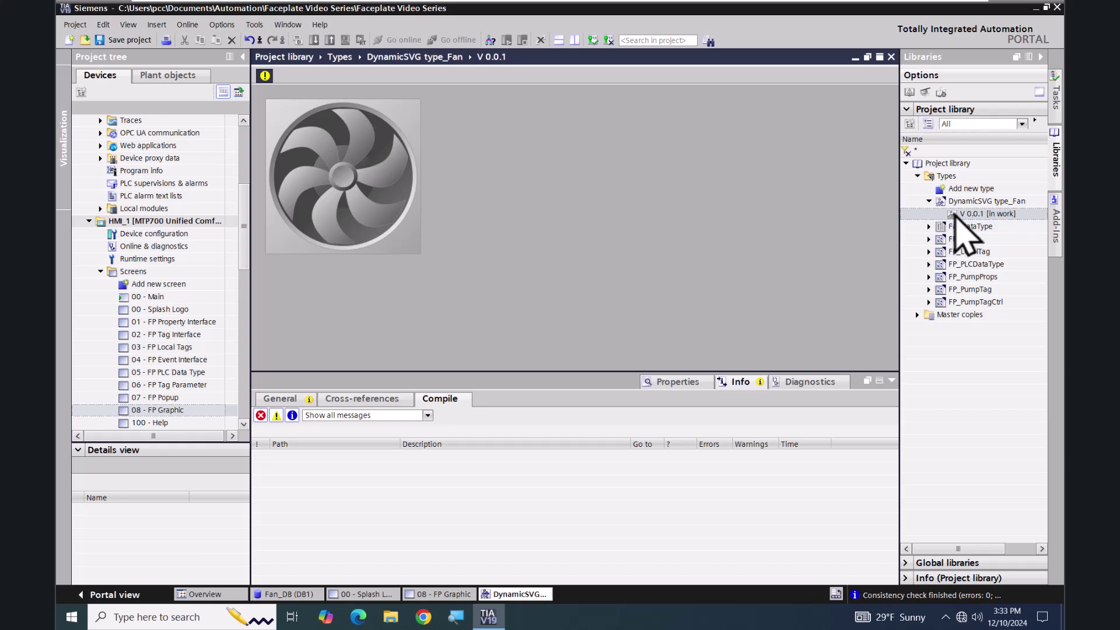
Step: Release DynamicSVG type_Fan V 0.0.1 from in-work to a released default version
{"action": "right_click", "coordinate": [955, 214]}
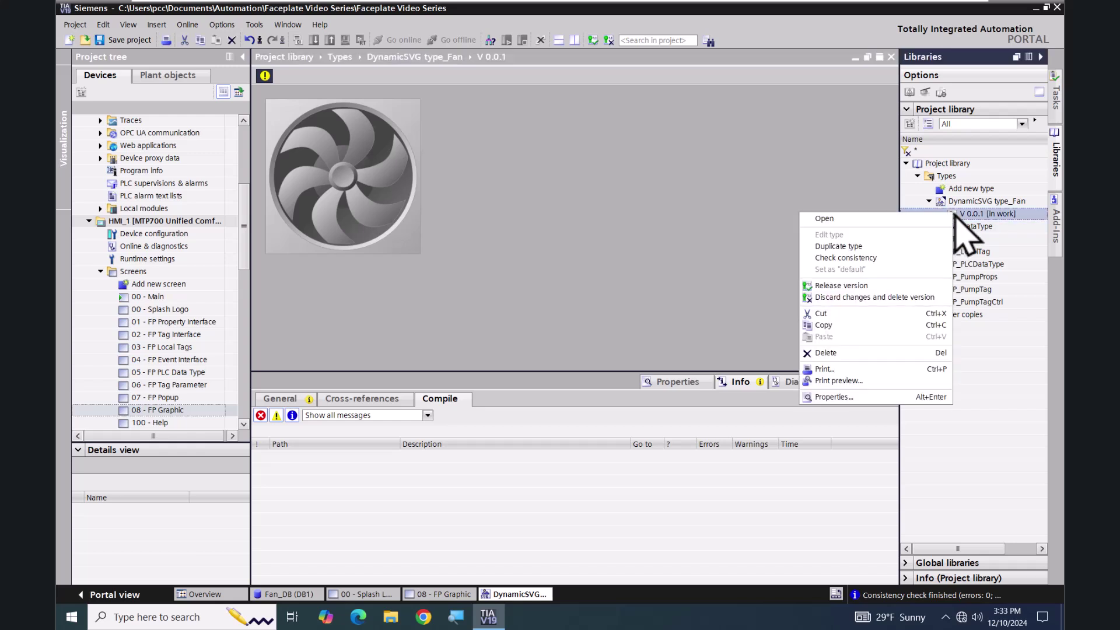
{"action": "left_click", "coordinate": [863, 287]}
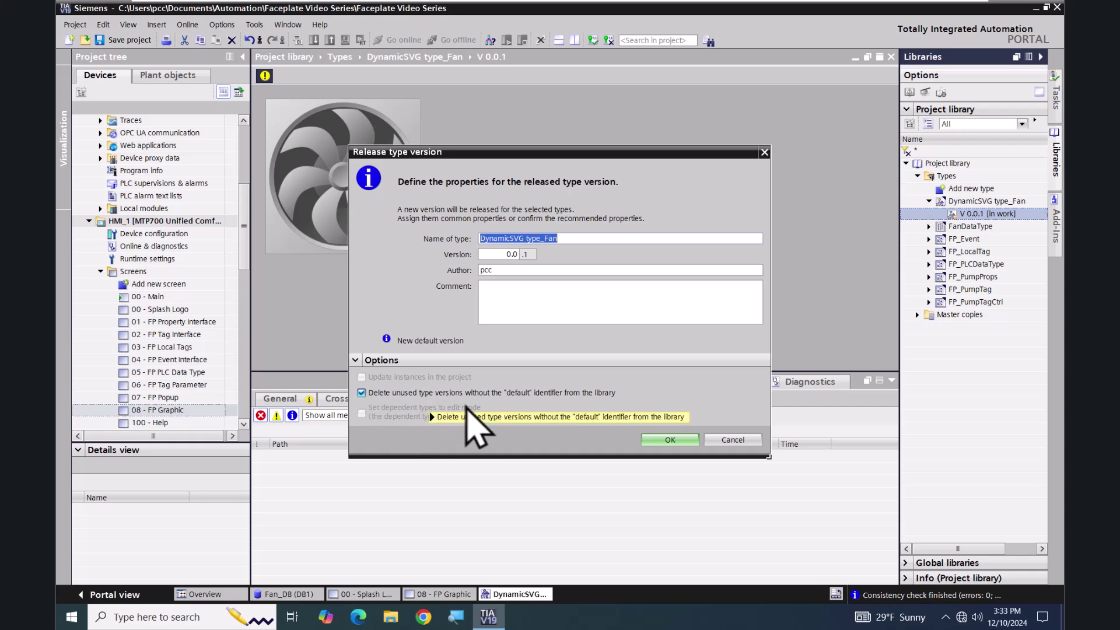
{"action": "left_click", "coordinate": [664, 441]}
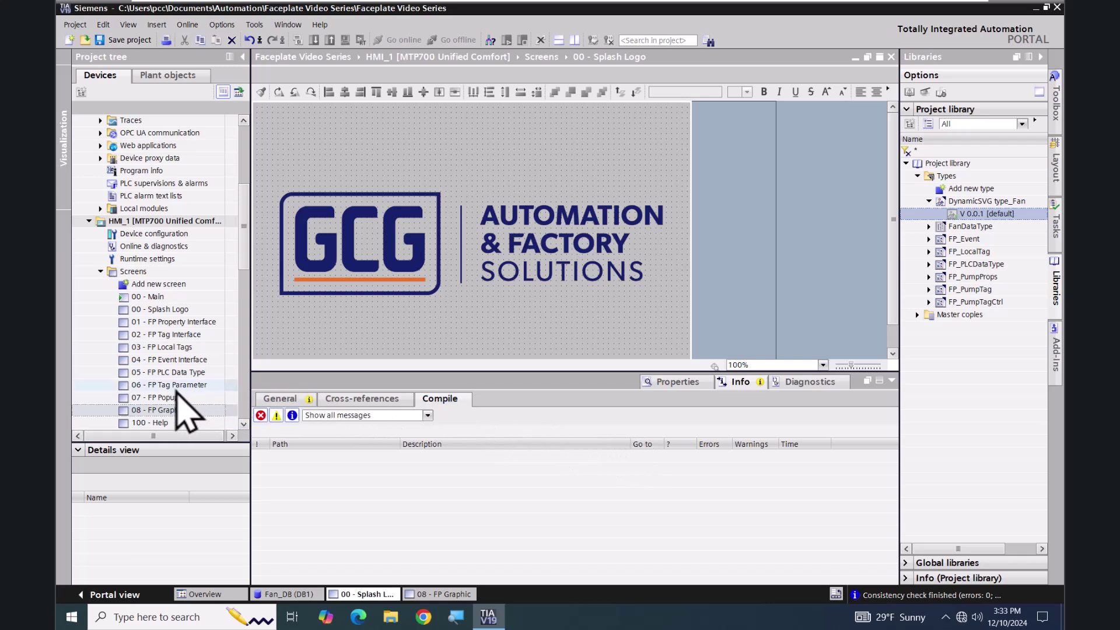
Step: Open the 08 - FP Graphic screen and duplicate FP_PLCDataType as new type FP_Graphic
{"action": "double_click", "coordinate": [124, 411]}
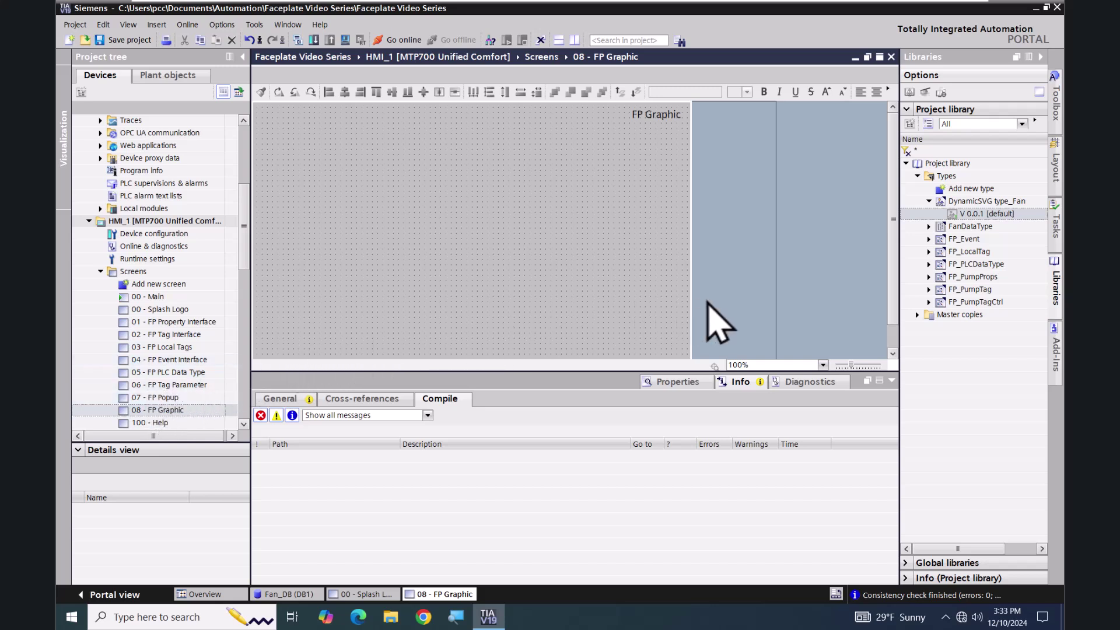
{"action": "left_click", "coordinate": [942, 264]}
{"action": "right_click", "coordinate": [942, 266]}
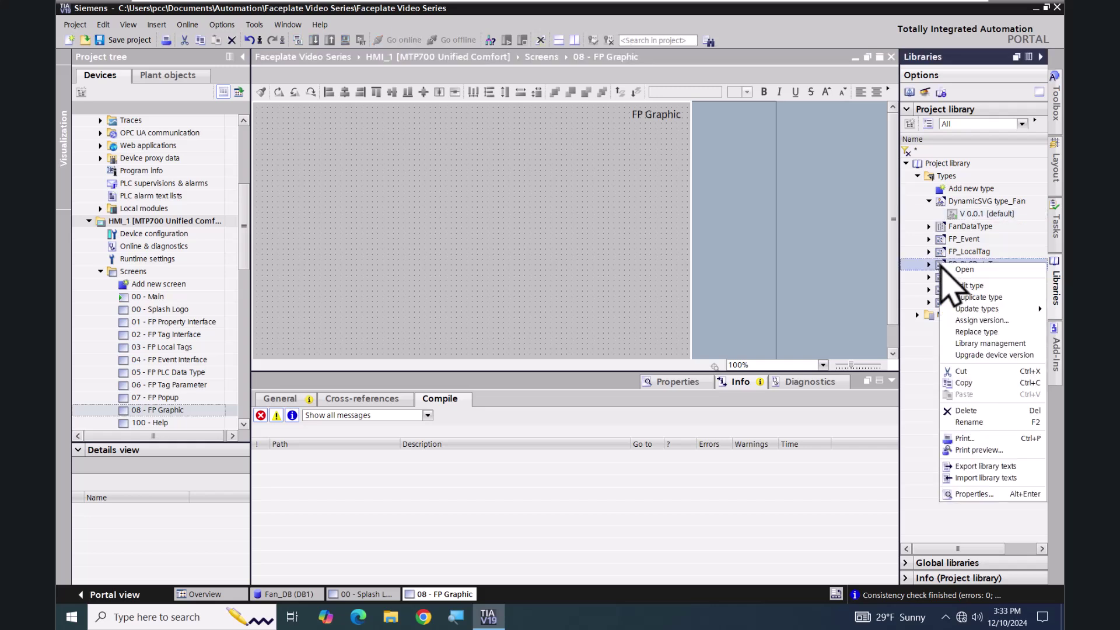
{"action": "left_click", "coordinate": [962, 298]}
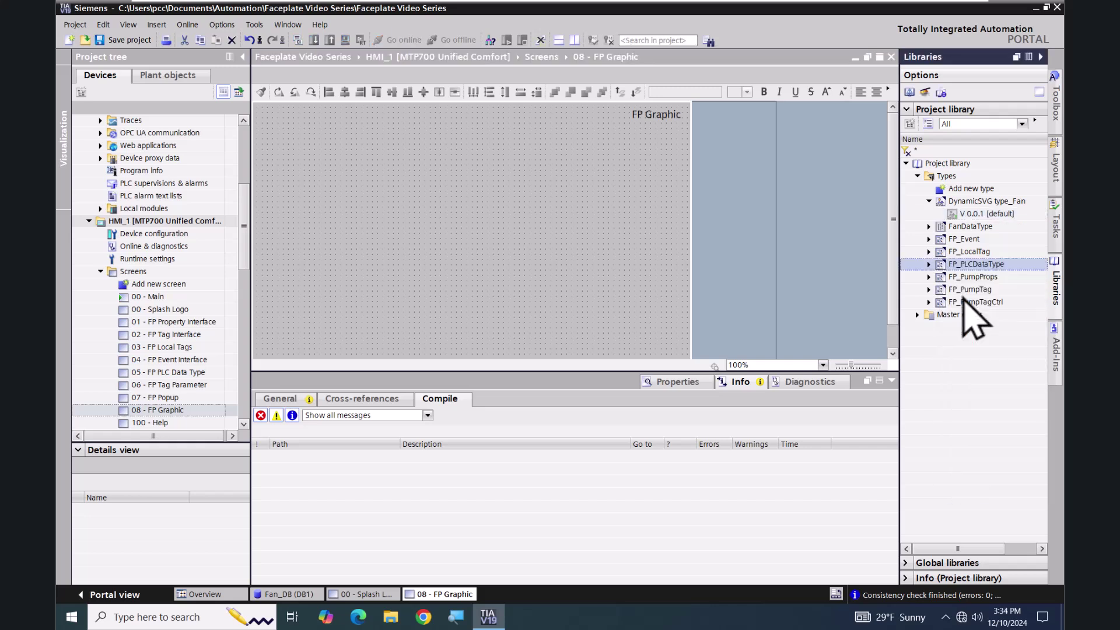
{"action": "left_click", "coordinate": [552, 277]}
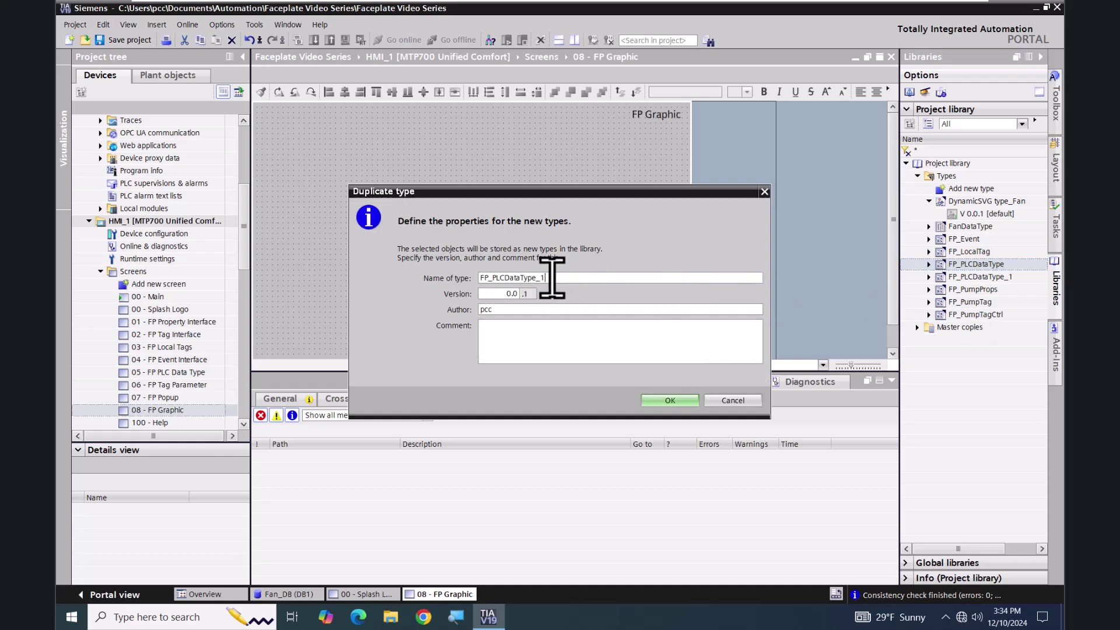
{"action": "key", "text": "BackSpace"}
{"action": "key", "text": "BackSpace"}
{"action": "key", "text": "BackSpace"}
{"action": "key", "text": "BackSpace"}
{"action": "key", "text": "BackSpace"}
{"action": "key", "text": "BackSpace"}
{"action": "key", "text": "BackSpace"}
{"action": "key", "text": "BackSpace"}
{"action": "key", "text": "BackSpace"}
{"action": "key", "text": "BackSpace"}
{"action": "key", "text": "BackSpace"}
{"action": "key", "text": "BackSpace"}
{"action": "key", "text": "BackSpace"}
{"action": "type", "text": "Graphic"}
{"action": "left_click", "coordinate": [670, 401]}
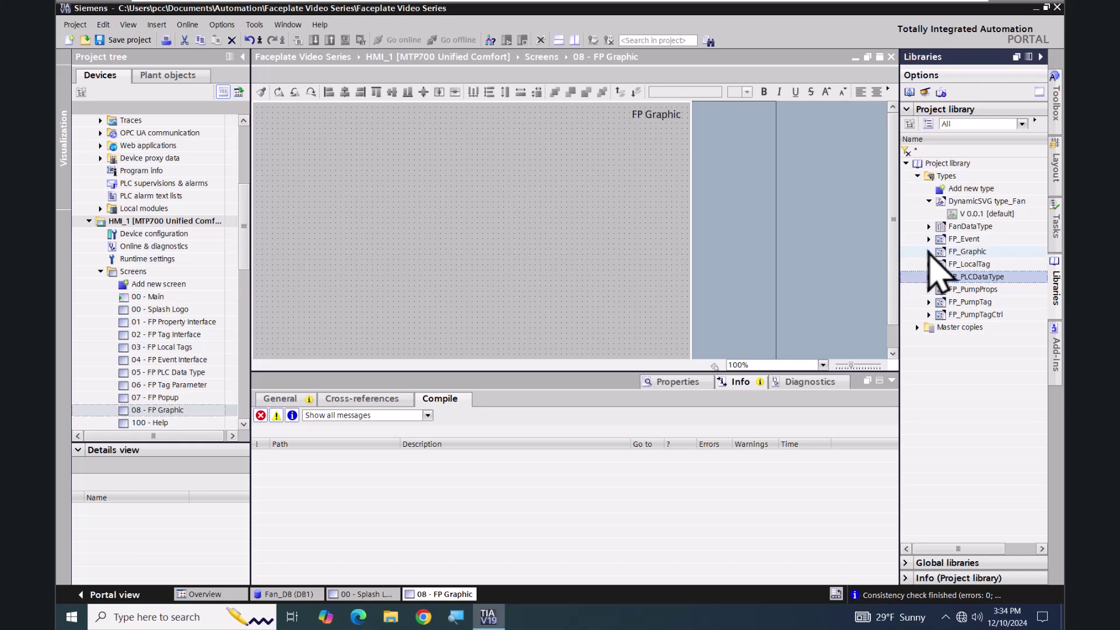
Step: Edit FP_Graphic V 0.0.1 as in-work version V 0.0.2 and select the grey circle under Fan Name
{"action": "left_click", "coordinate": [929, 253]}
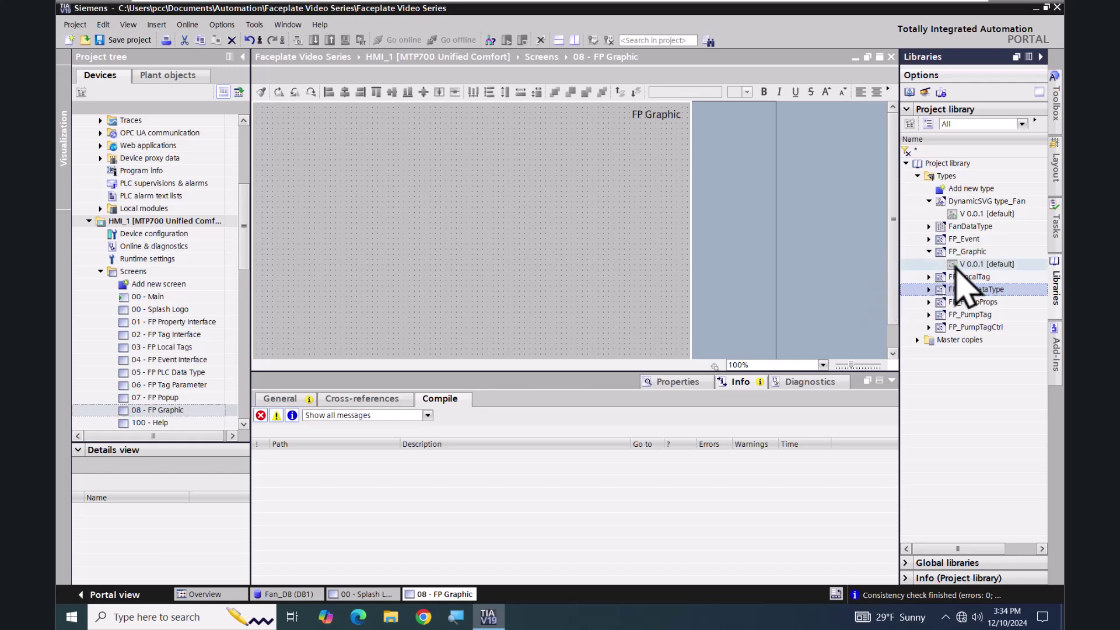
{"action": "right_click", "coordinate": [957, 265]}
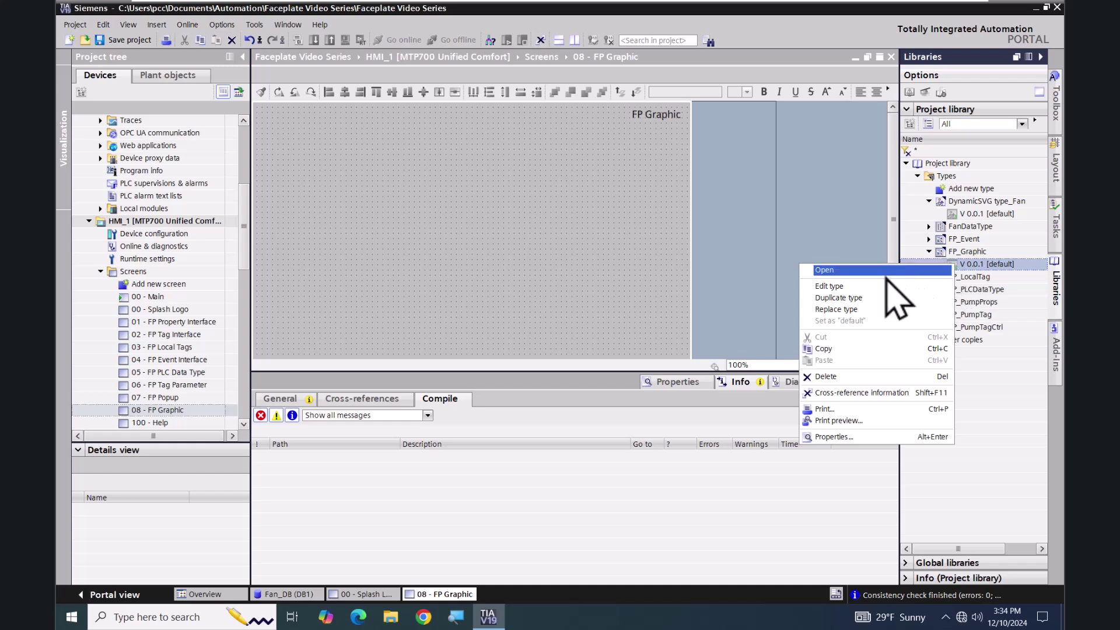
{"action": "left_click", "coordinate": [873, 306]}
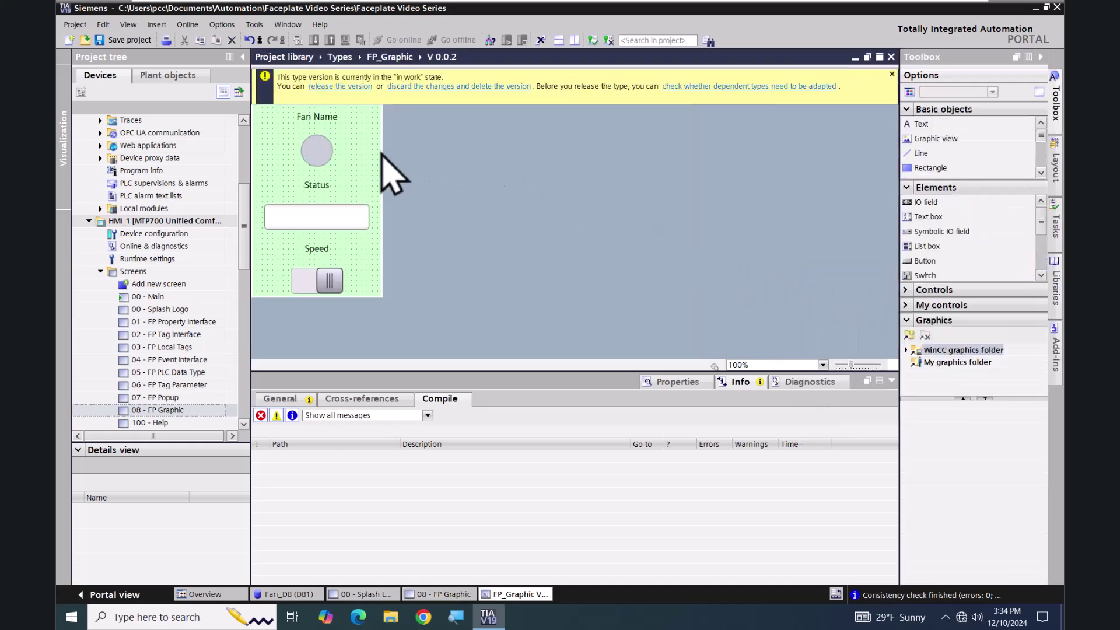
{"action": "left_click", "coordinate": [321, 149]}
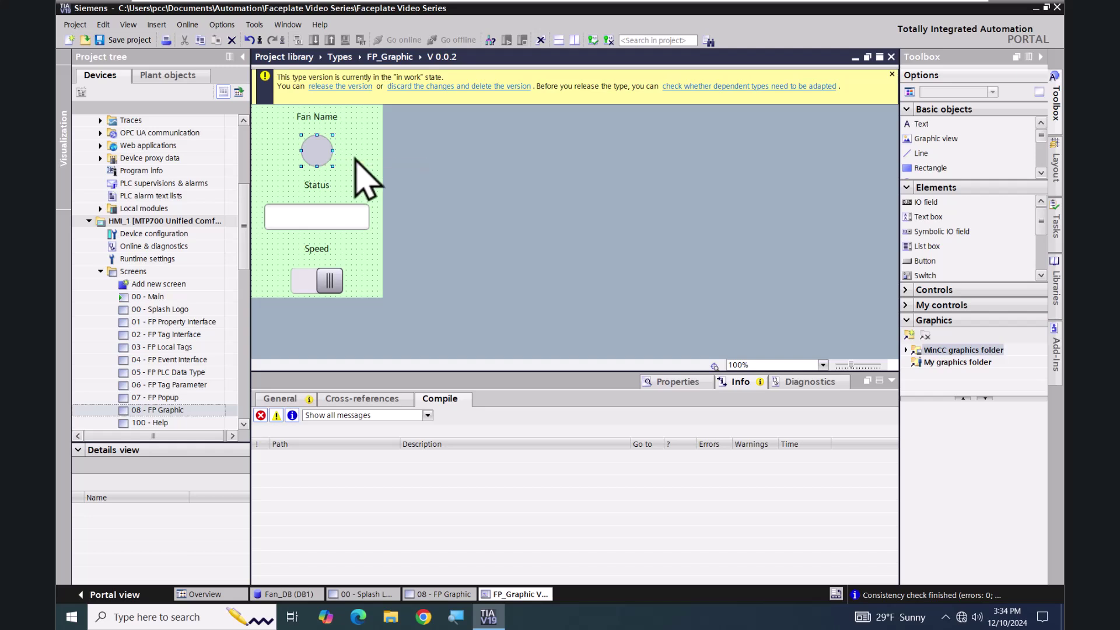
Step: Browse WinCC graphics > Equipment > Automation [EMF] > Accessories, then delete the grey circle under Fan Name
{"action": "left_click", "coordinate": [906, 350]}
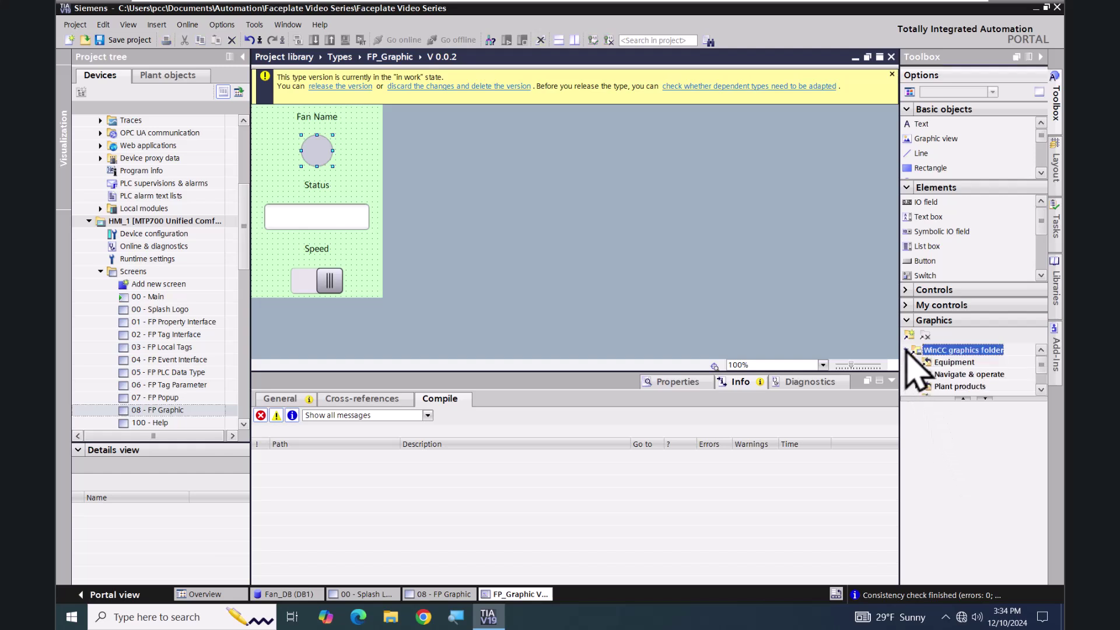
{"action": "left_click", "coordinate": [916, 350]}
{"action": "left_click", "coordinate": [927, 362]}
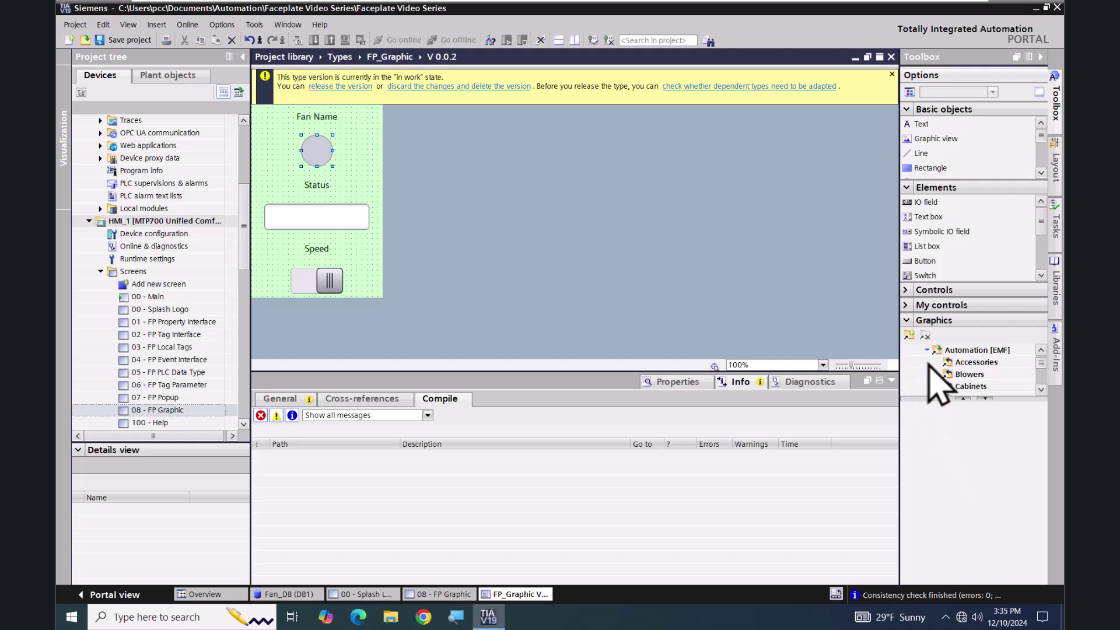
{"action": "left_click", "coordinate": [968, 362]}
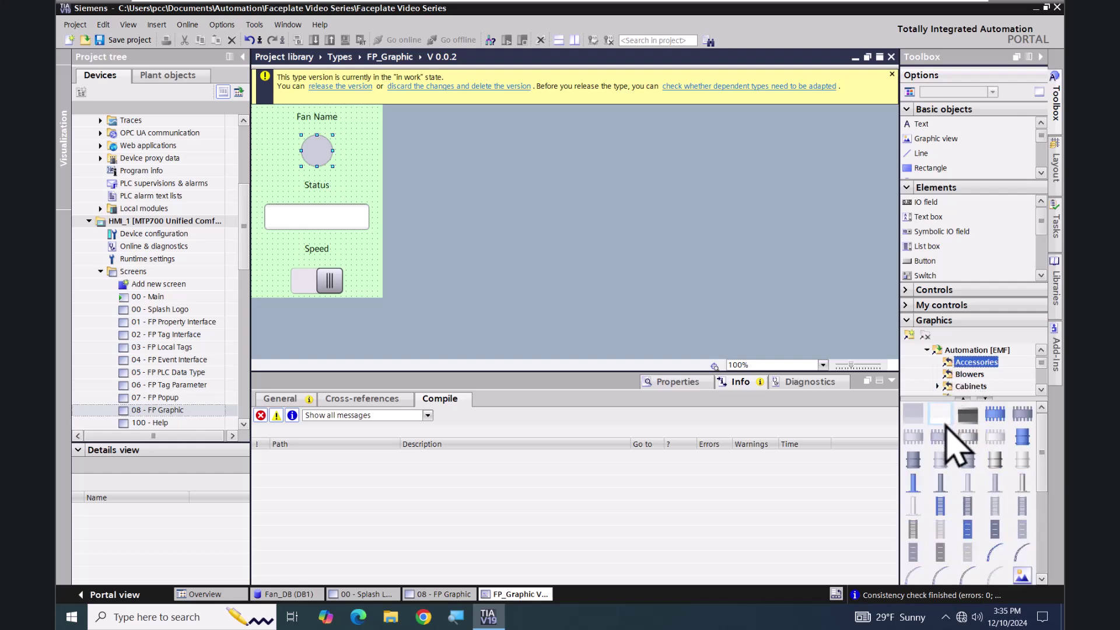
{"action": "mouse_move", "coordinate": [919, 443]}
{"action": "left_mouse_down"}
{"action": "mouse_move", "coordinate": [723, 317]}
{"action": "mouse_move", "coordinate": [352, 170]}
{"action": "mouse_move", "coordinate": [317, 170]}
{"action": "mouse_move", "coordinate": [725, 317]}
{"action": "mouse_move", "coordinate": [905, 438]}
{"action": "mouse_move", "coordinate": [919, 463]}
{"action": "left_mouse_up"}
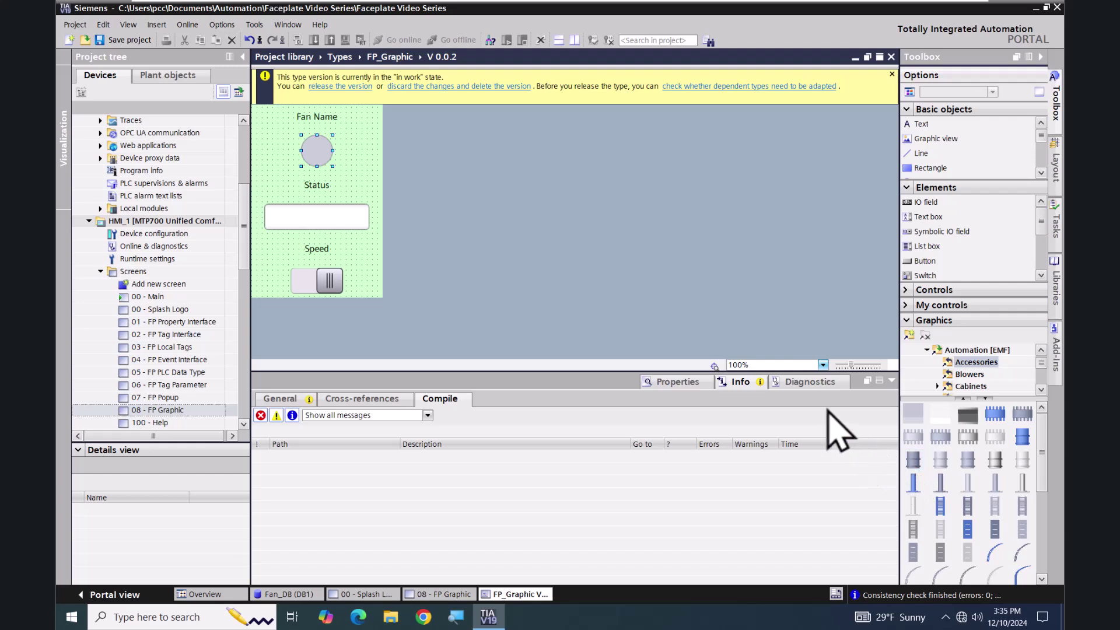
{"action": "left_click", "coordinate": [316, 146]}
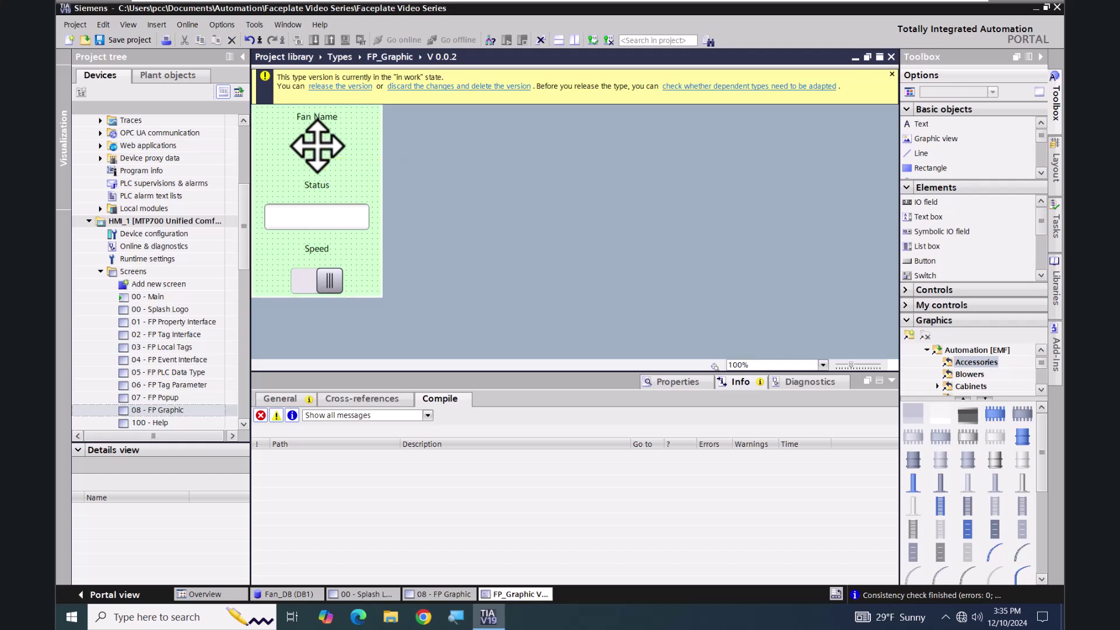
{"action": "key", "text": "Delete"}
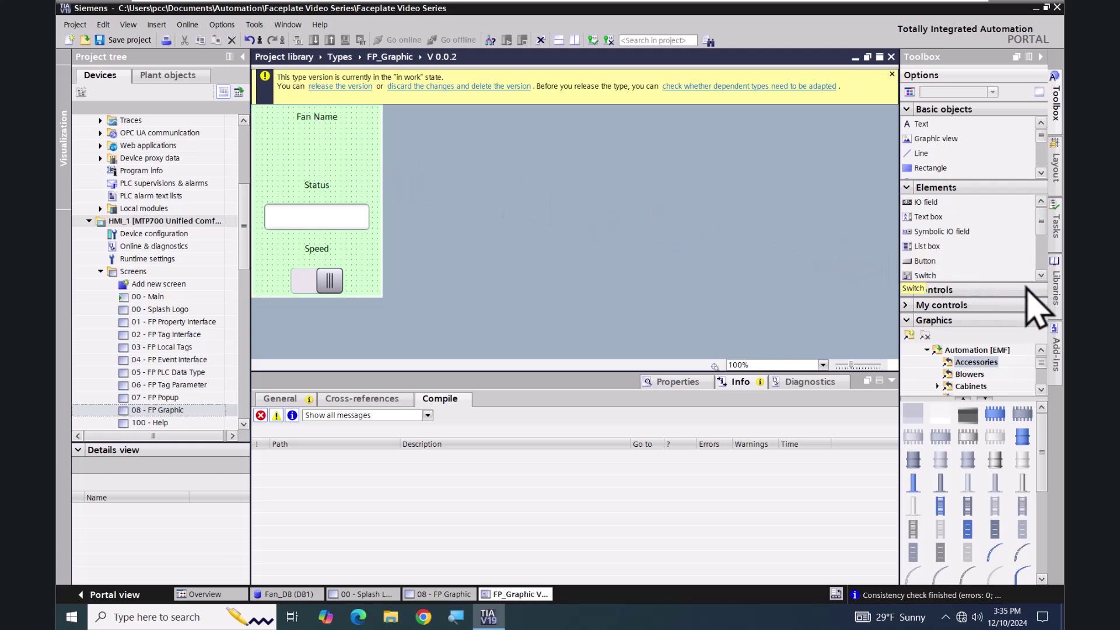
Step: Drop DynamicSVG type_Fan V 0.0.1 under Fan Name and shrink it above the Status field
{"action": "left_click", "coordinate": [1056, 295]}
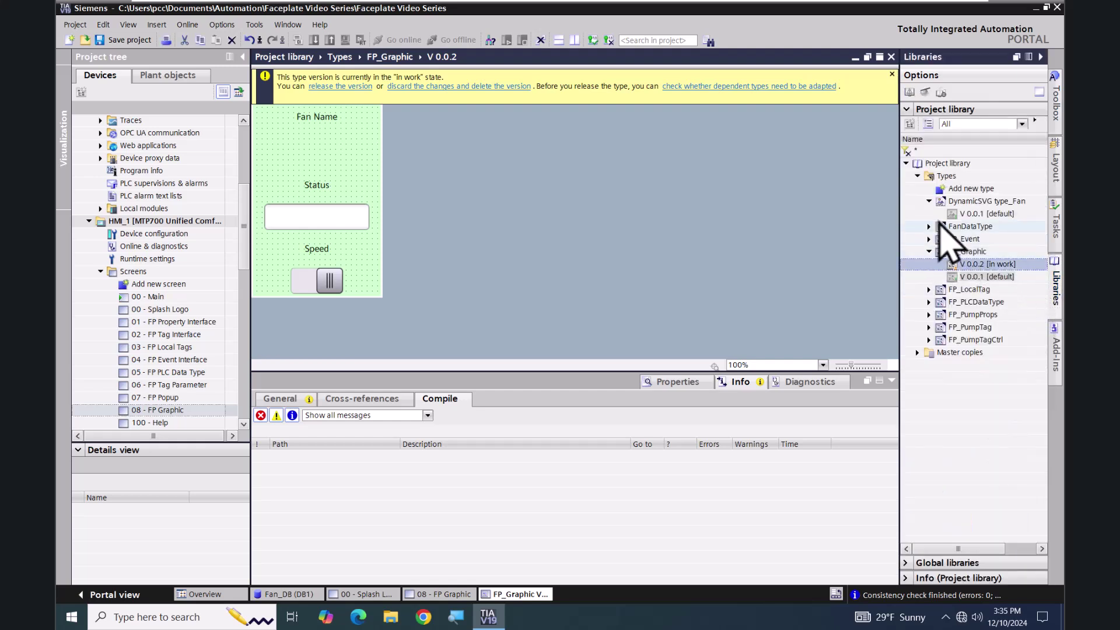
{"action": "left_click", "coordinate": [955, 215]}
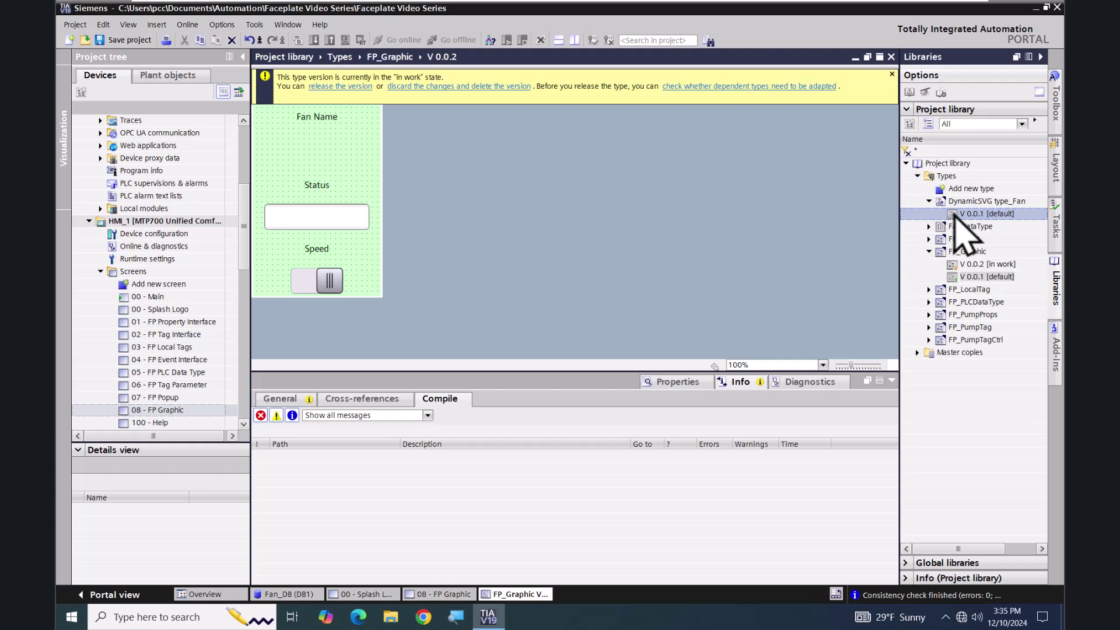
{"action": "left_click_drag", "start_coordinate": [953, 216], "coordinate": [265, 129]}
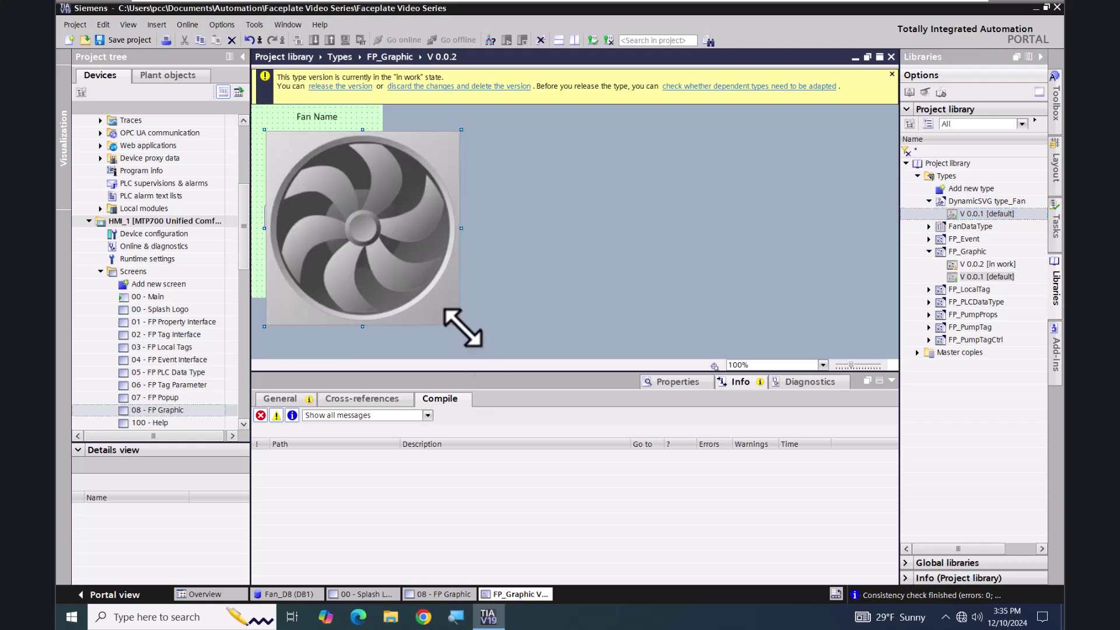
{"action": "left_click_drag", "start_coordinate": [463, 330], "coordinate": [324, 158]}
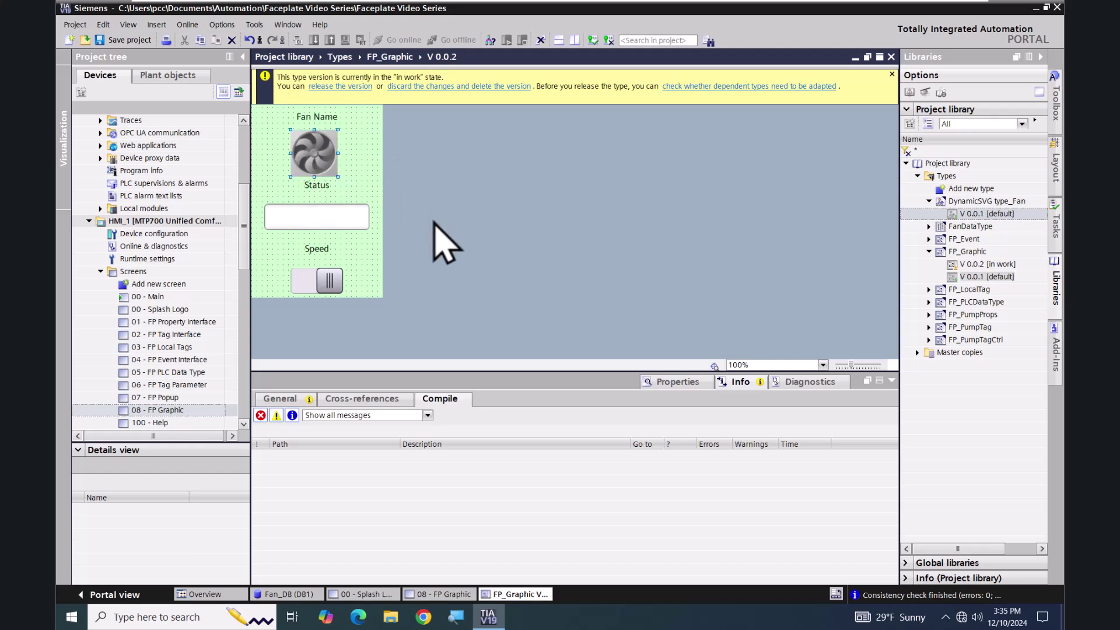
Step: Set the fan graphic's Interface > ContrastColor dynamization to Tag
{"action": "left_click", "coordinate": [671, 382]}
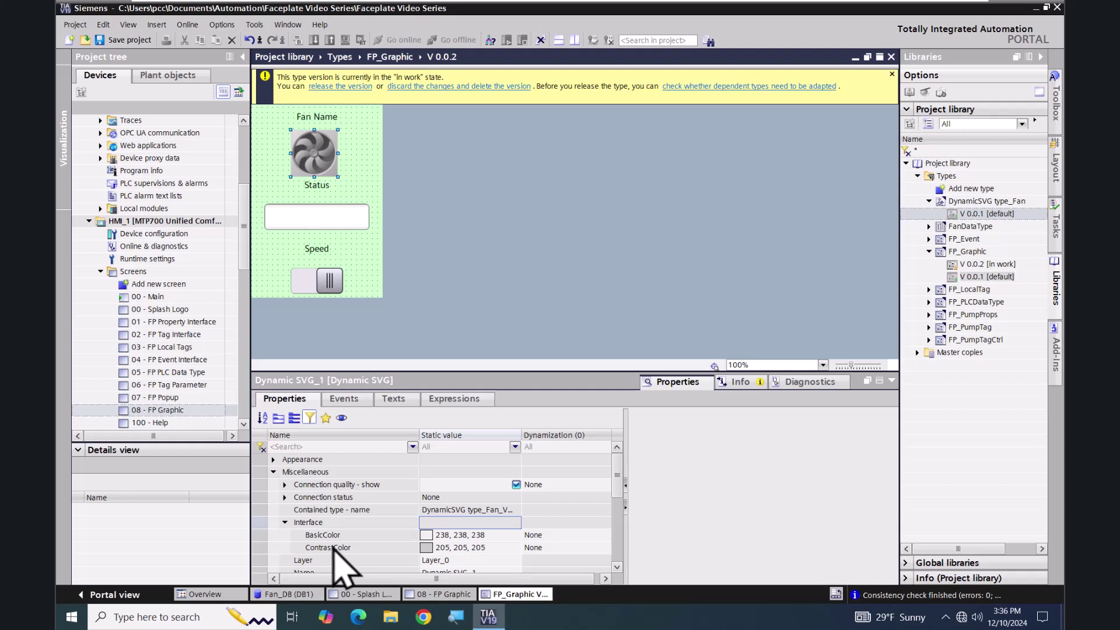
{"action": "left_click", "coordinate": [534, 548]}
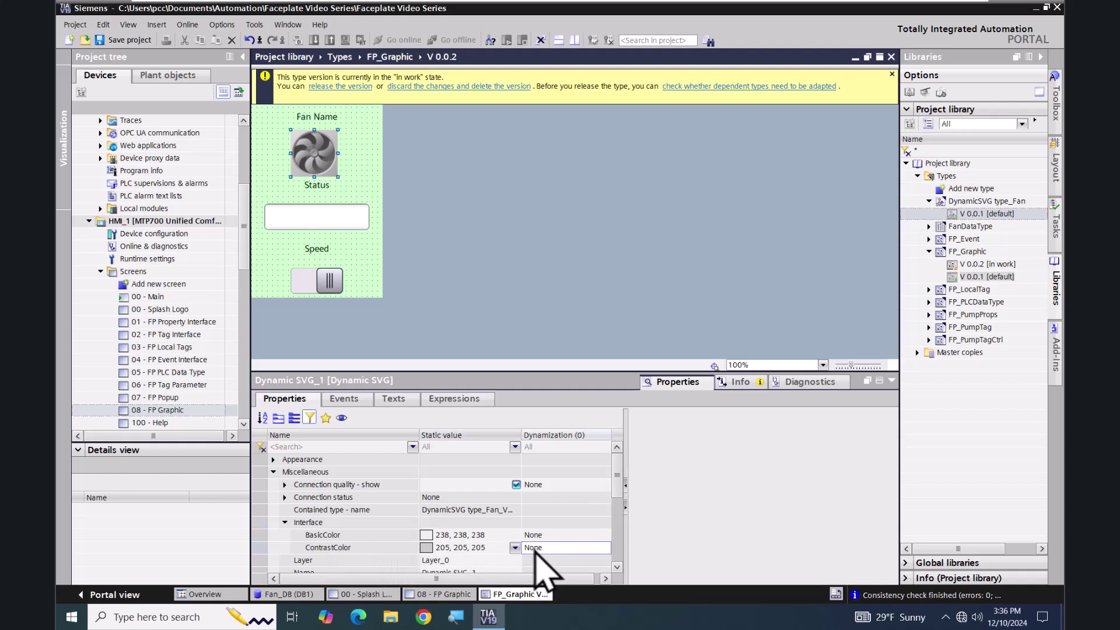
{"action": "left_click", "coordinate": [534, 549]}
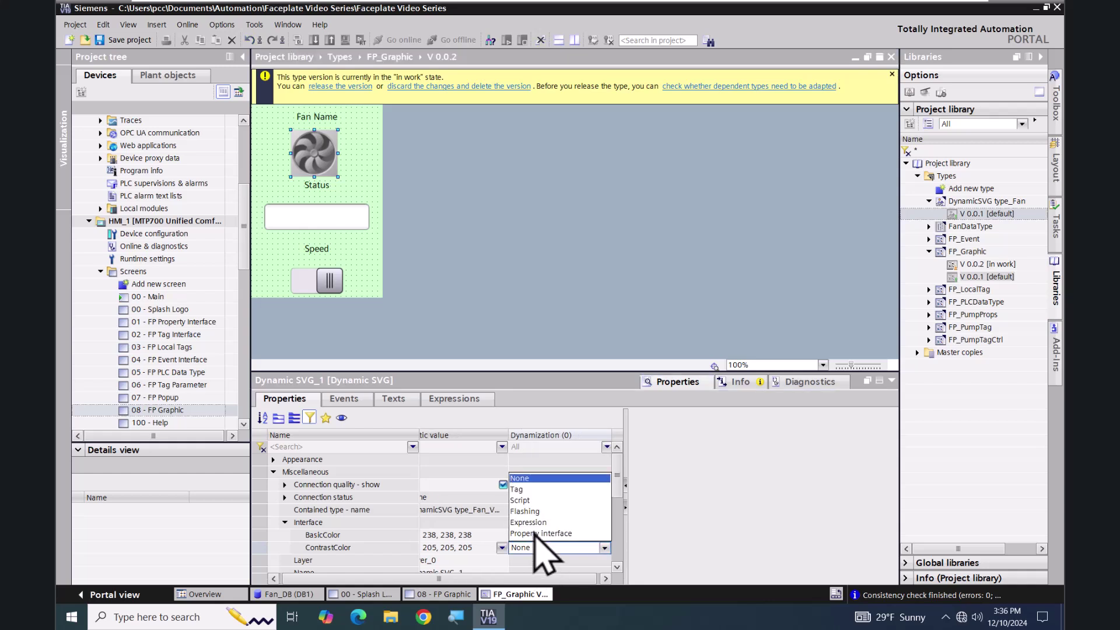
{"action": "left_click", "coordinate": [519, 490]}
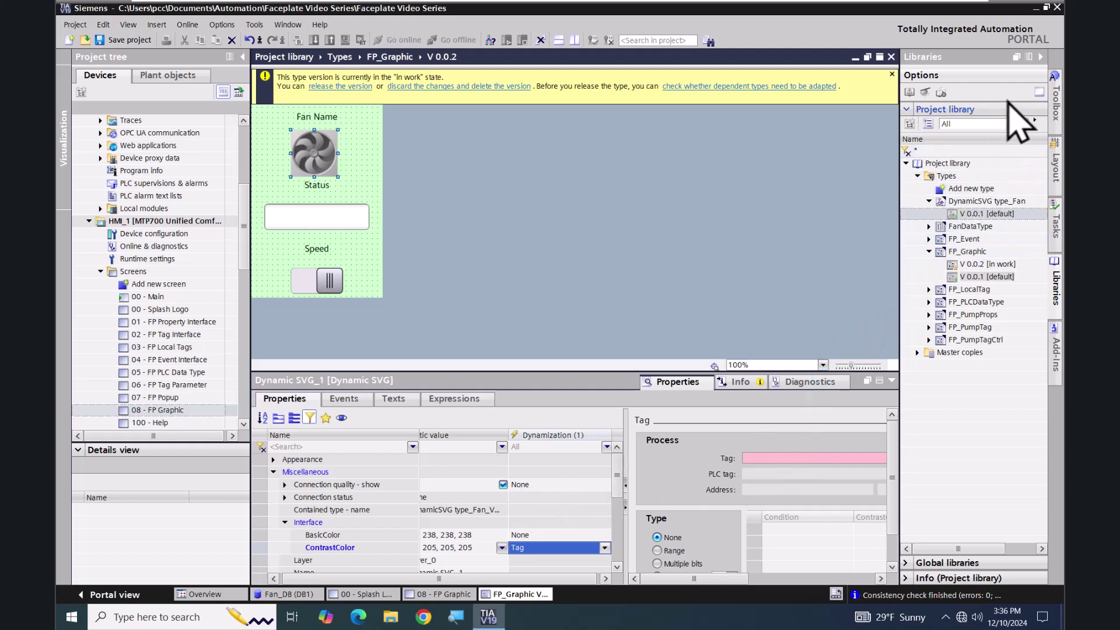
{"action": "left_click", "coordinate": [1045, 78]}
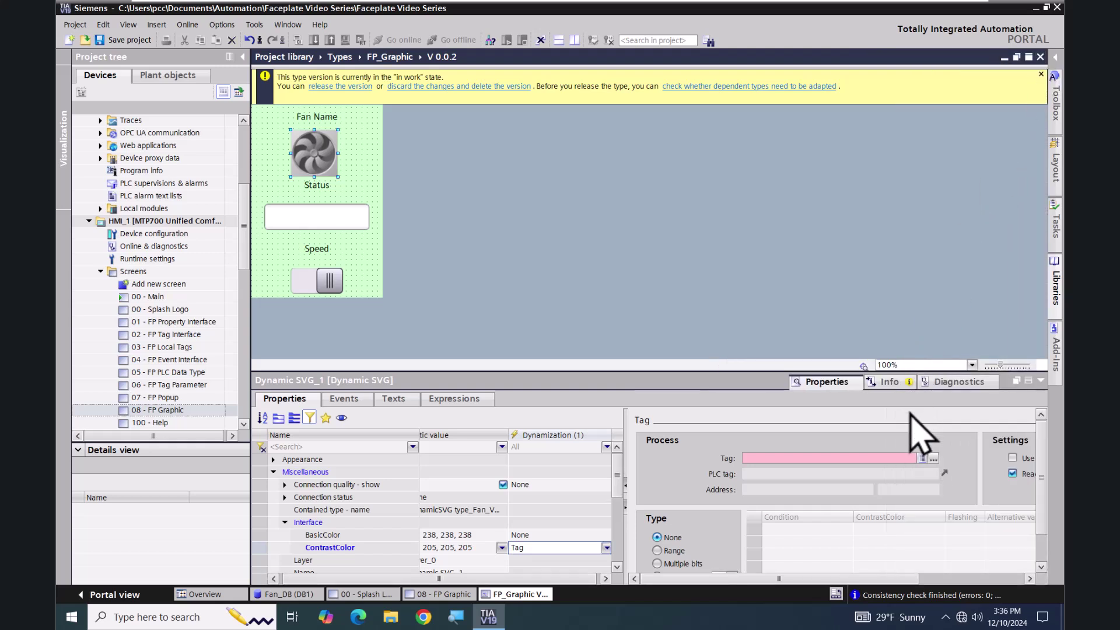
Step: Choose Fan > Start as the tag driving the fan's ContrastColor
{"action": "left_click", "coordinate": [934, 459]}
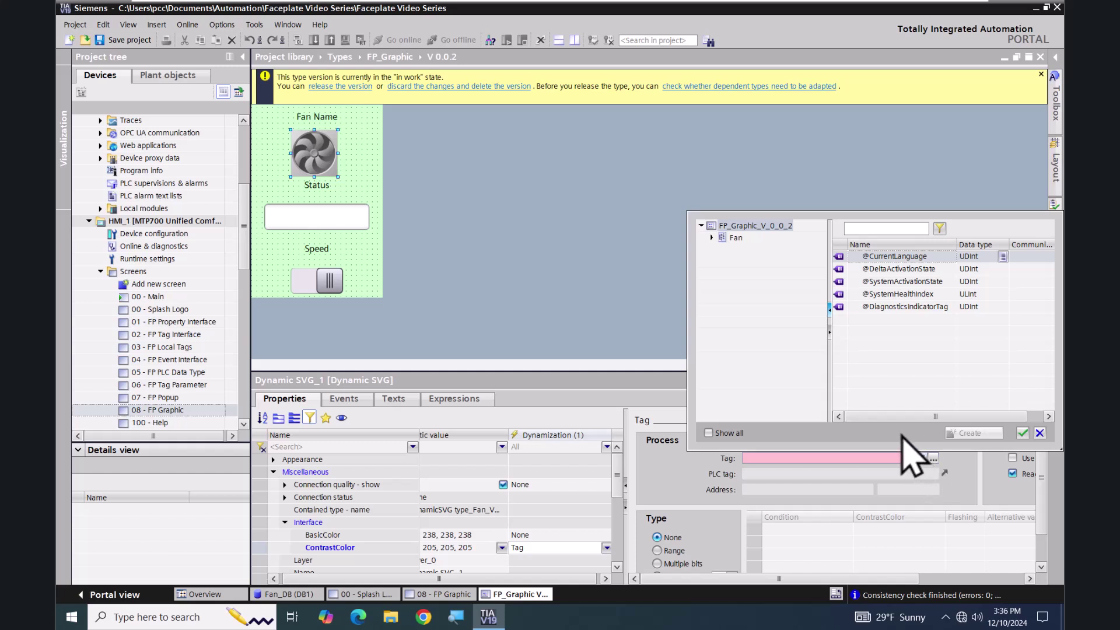
{"action": "left_click", "coordinate": [724, 240]}
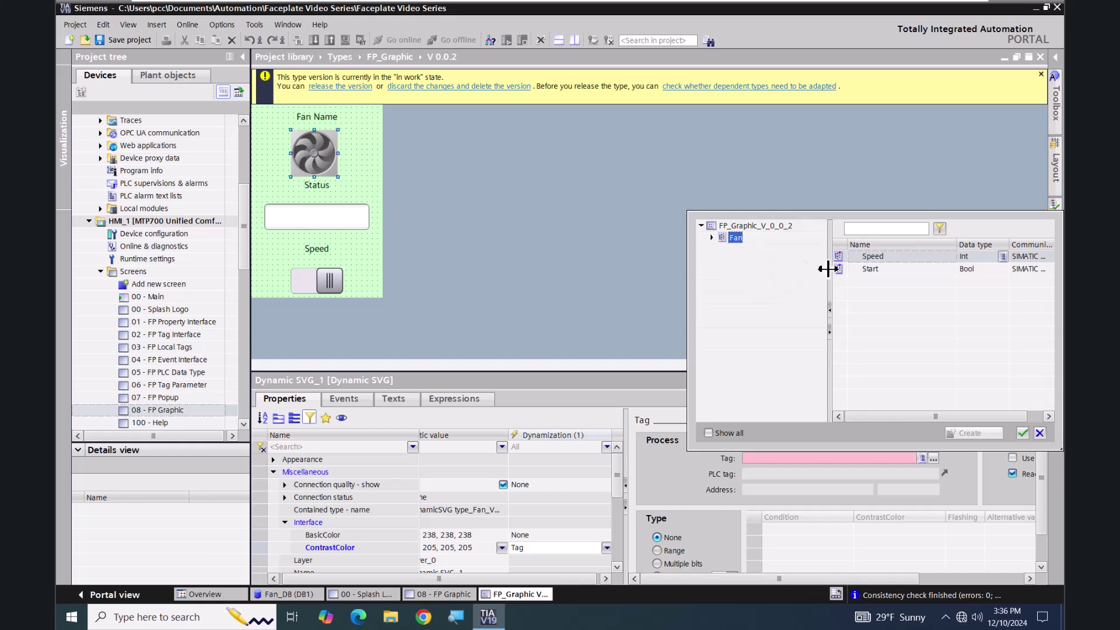
{"action": "left_click", "coordinate": [841, 272]}
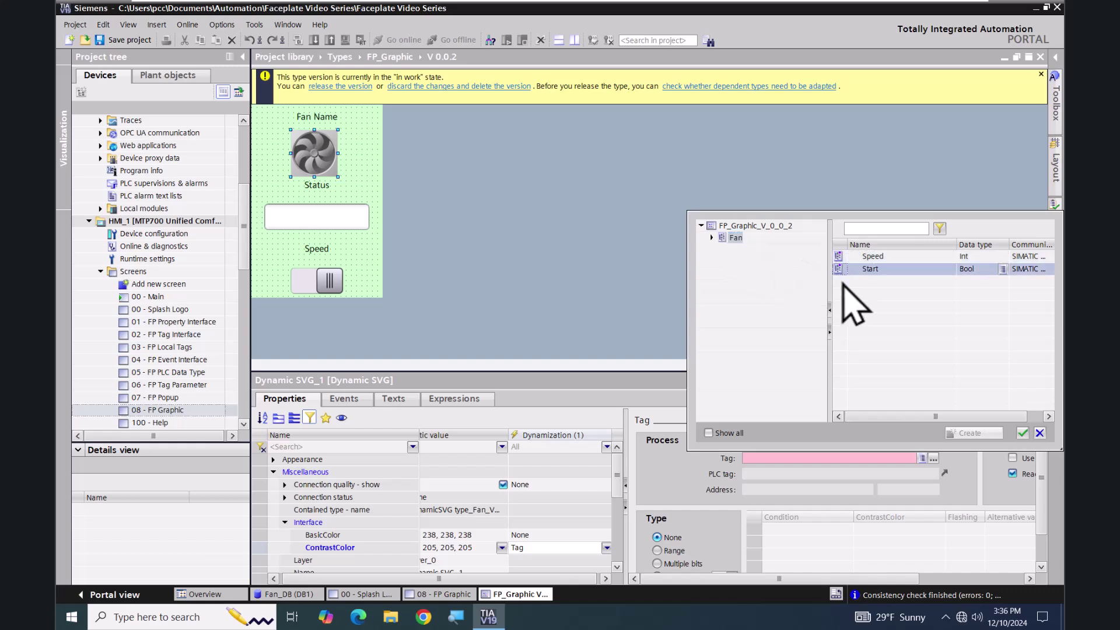
{"action": "left_click", "coordinate": [1023, 433]}
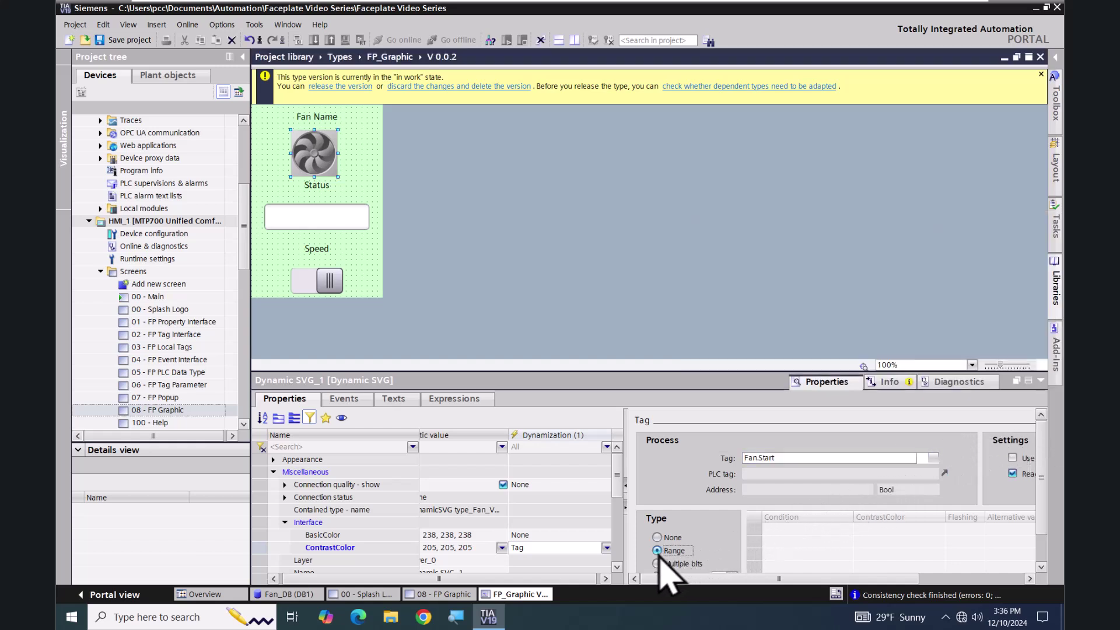
Step: Add a condition 1 row that sets ContrastColor to green (0, 255, 0)
{"action": "left_click", "coordinate": [792, 531]}
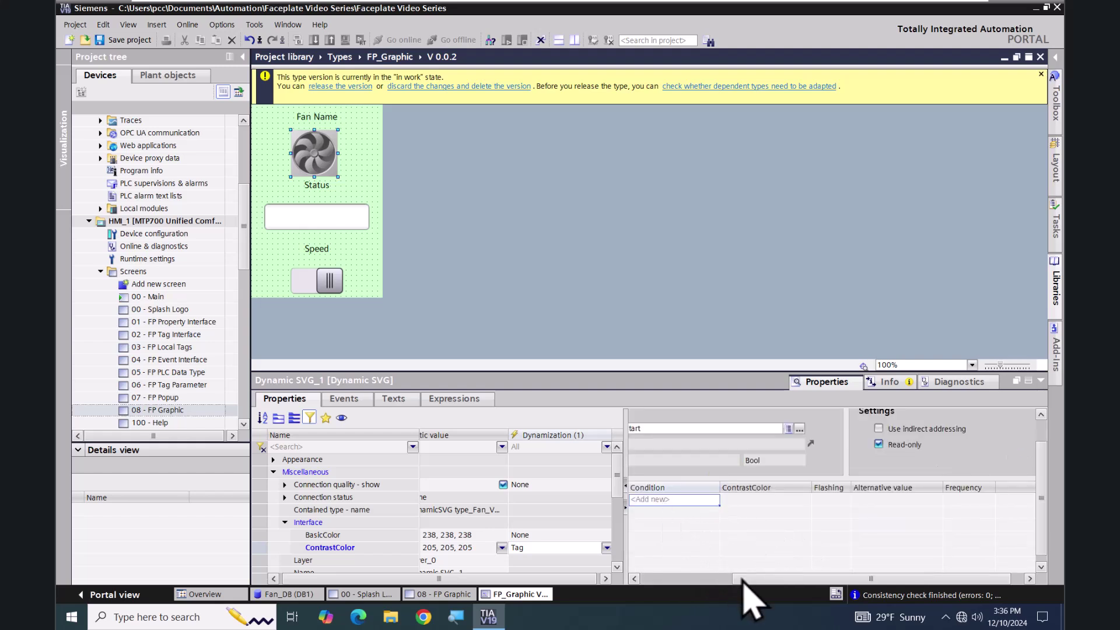
{"action": "left_click_drag", "start_coordinate": [742, 580], "coordinate": [701, 580]}
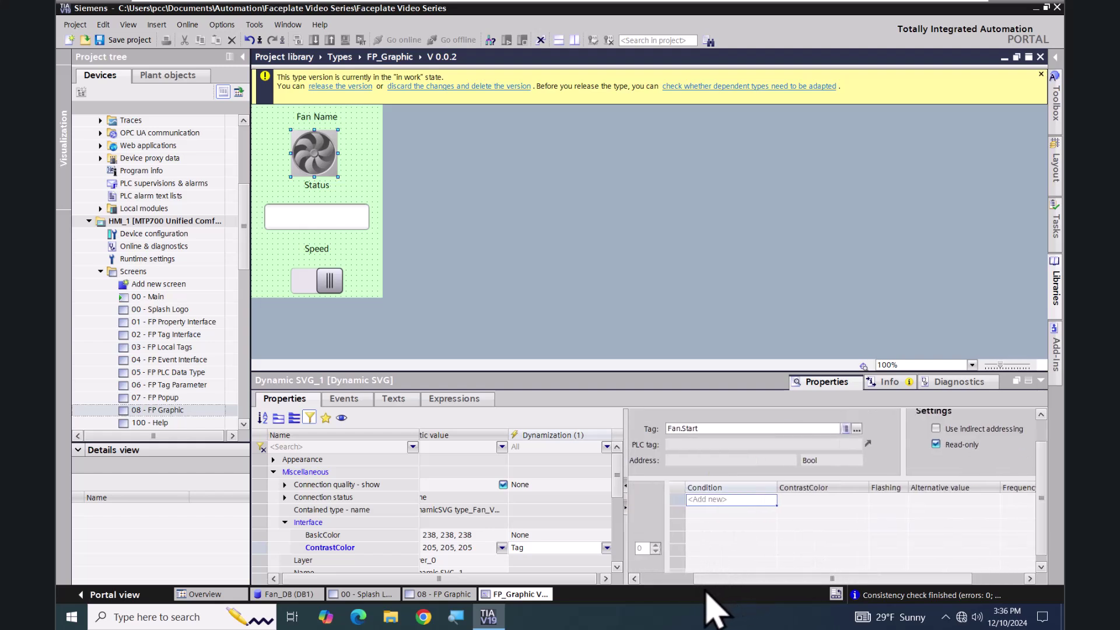
{"action": "double_click", "coordinate": [715, 501]}
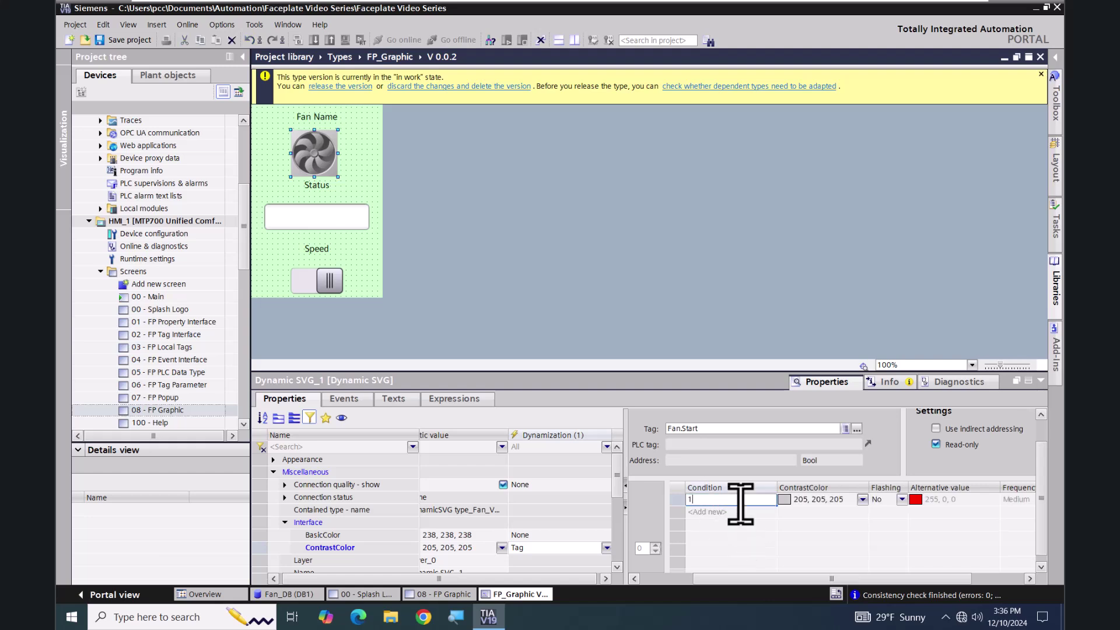
{"action": "left_click", "coordinate": [796, 514]}
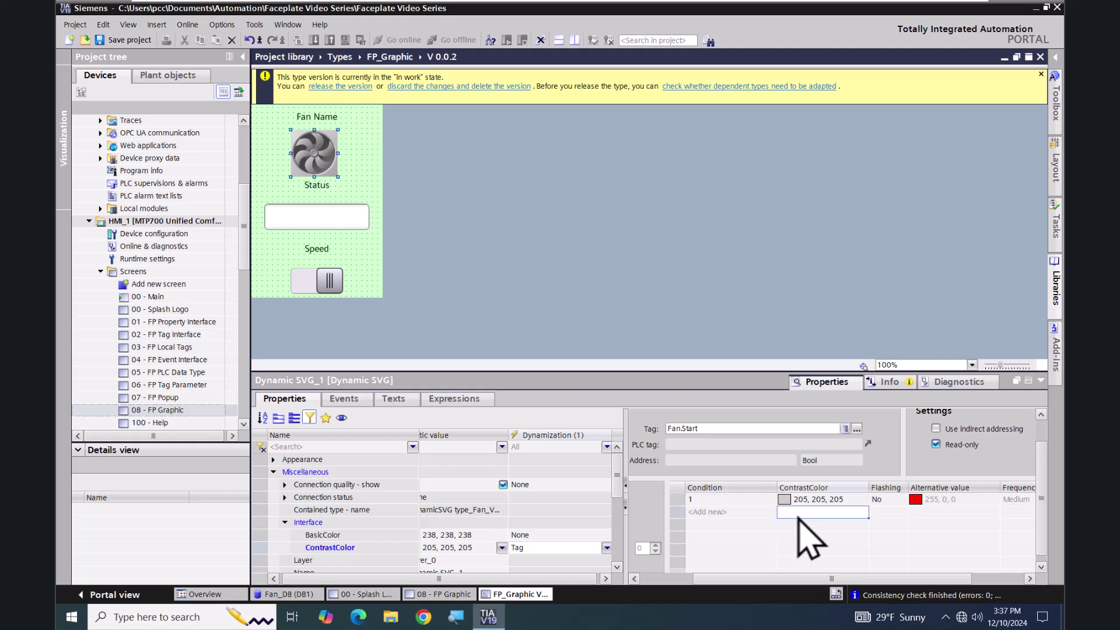
{"action": "left_click", "coordinate": [862, 500]}
{"action": "left_click", "coordinate": [862, 500]}
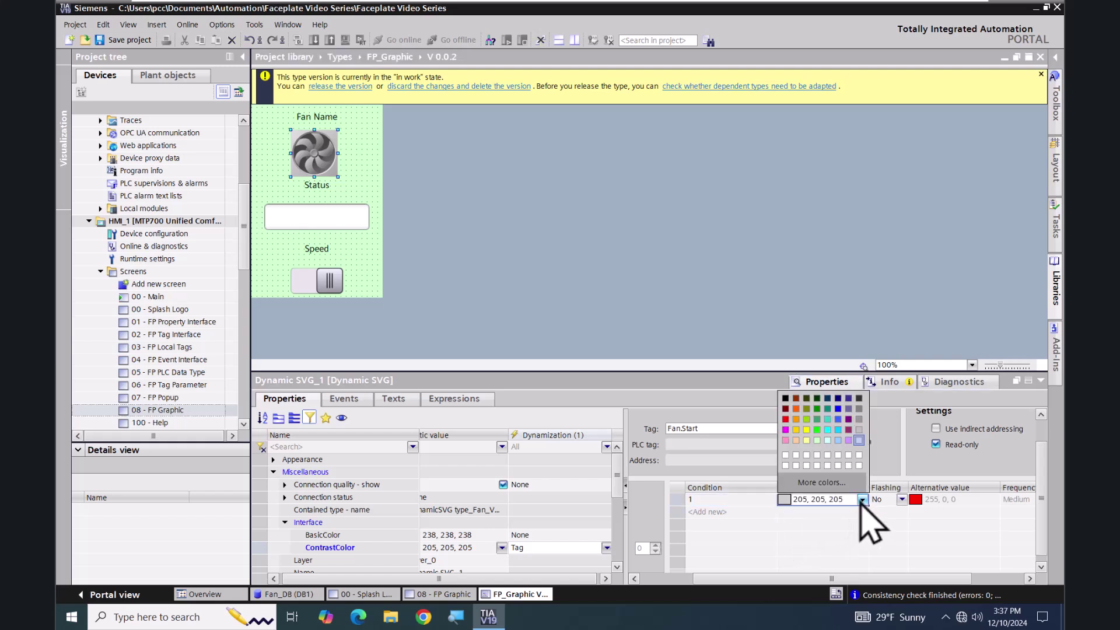
{"action": "left_click", "coordinate": [817, 431]}
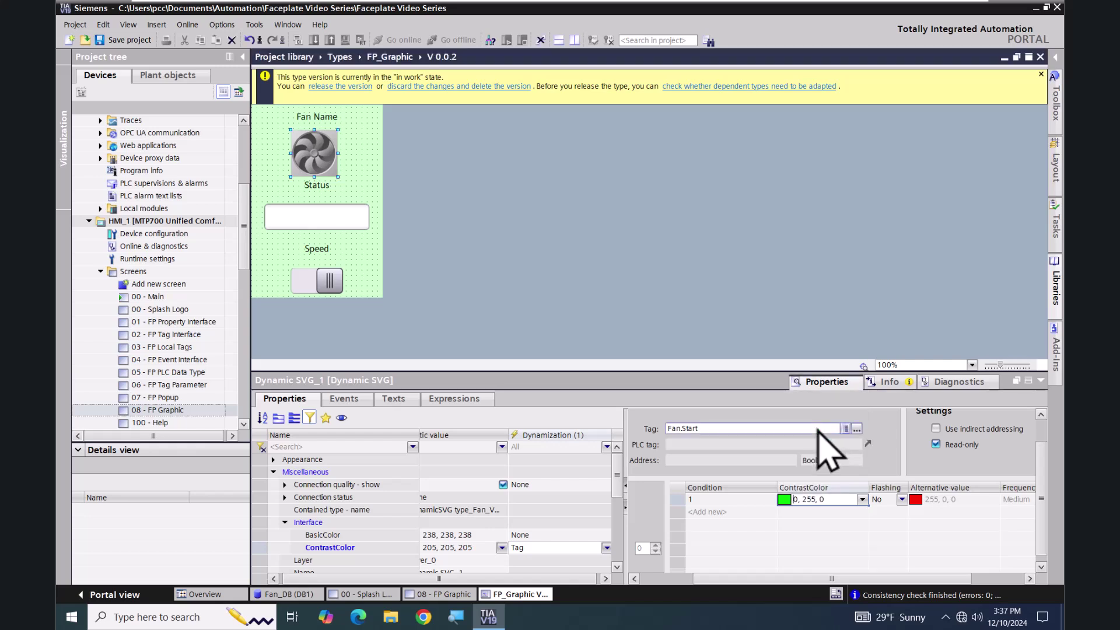
{"action": "left_click_drag", "start_coordinate": [818, 579], "coordinate": [755, 596]}
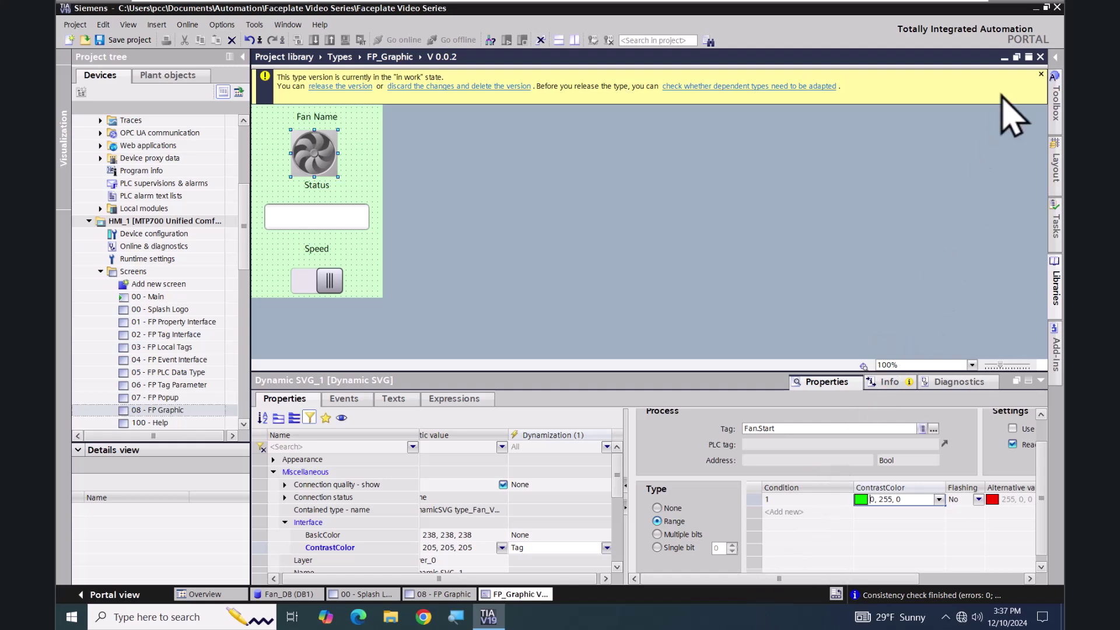
Step: Release FP_Graphic V 0.0.2 from in-work to a released default version
{"action": "left_click", "coordinate": [1054, 56]}
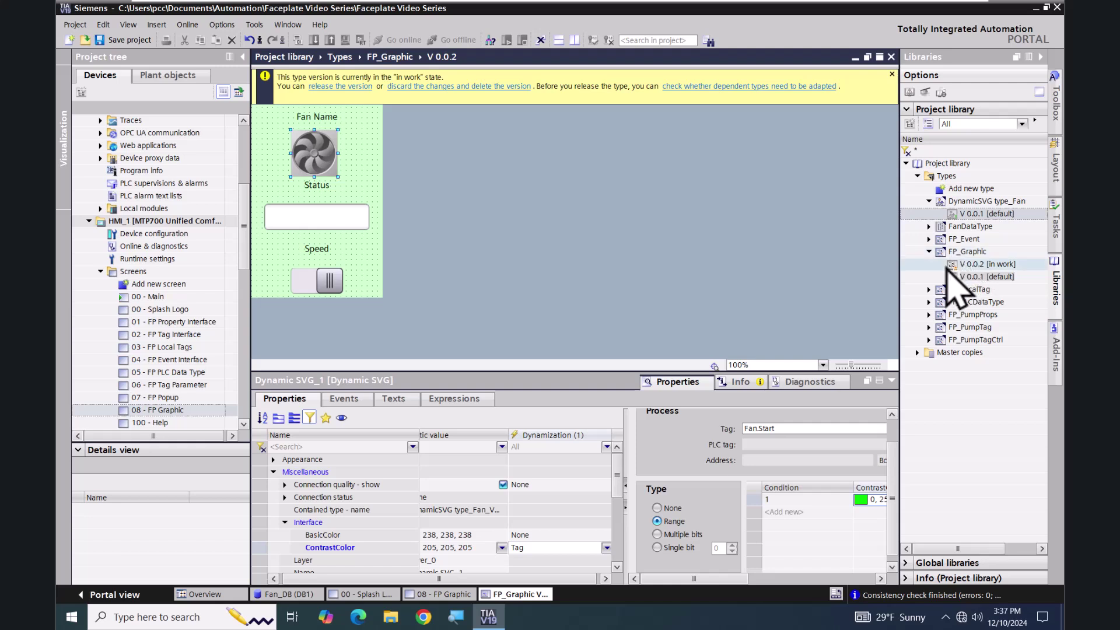
{"action": "right_click", "coordinate": [946, 267]}
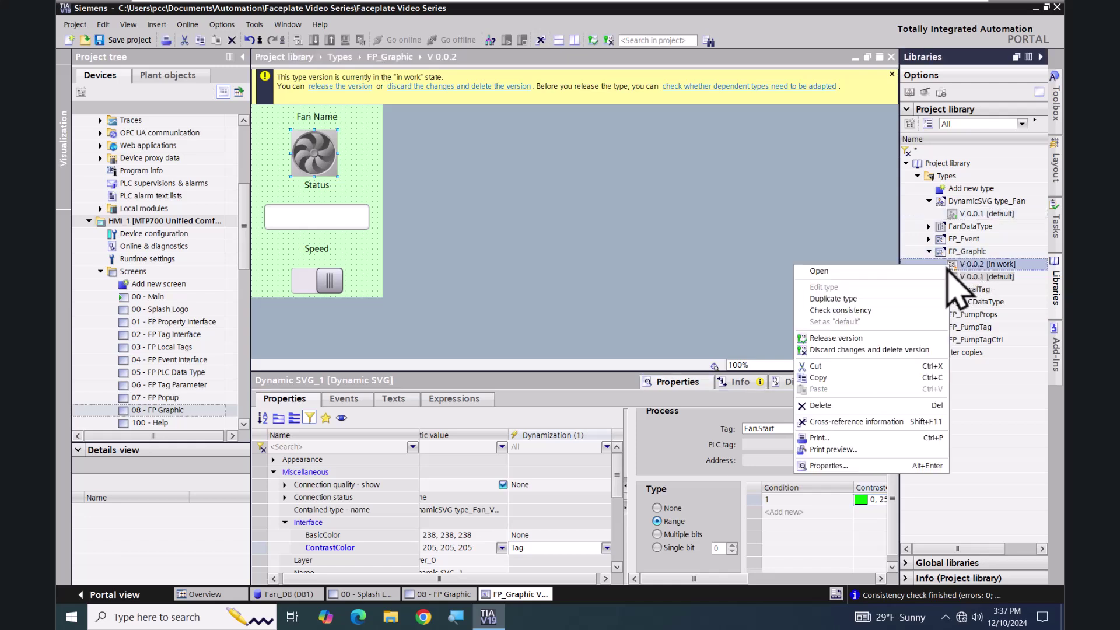
{"action": "left_click", "coordinate": [847, 339]}
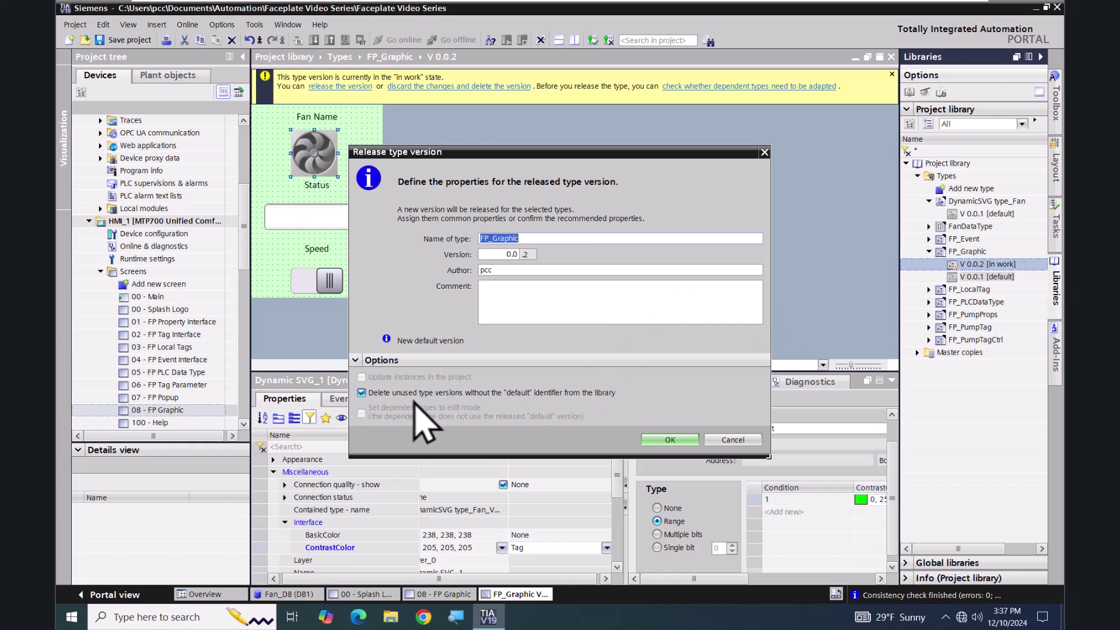
{"action": "left_click", "coordinate": [669, 440]}
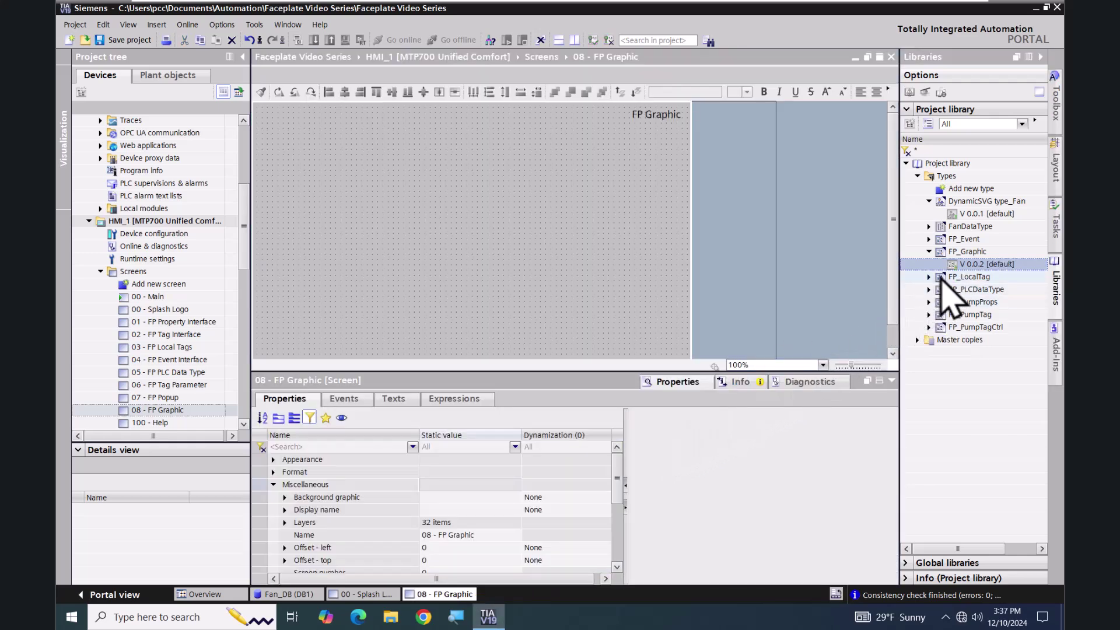
Step: Place FP_Graphic V 0.0.2 on the screen, bind its Fan interface to Fan_DB_Fan1, and select HMI_1
{"action": "left_click_drag", "start_coordinate": [954, 266], "coordinate": [399, 128]}
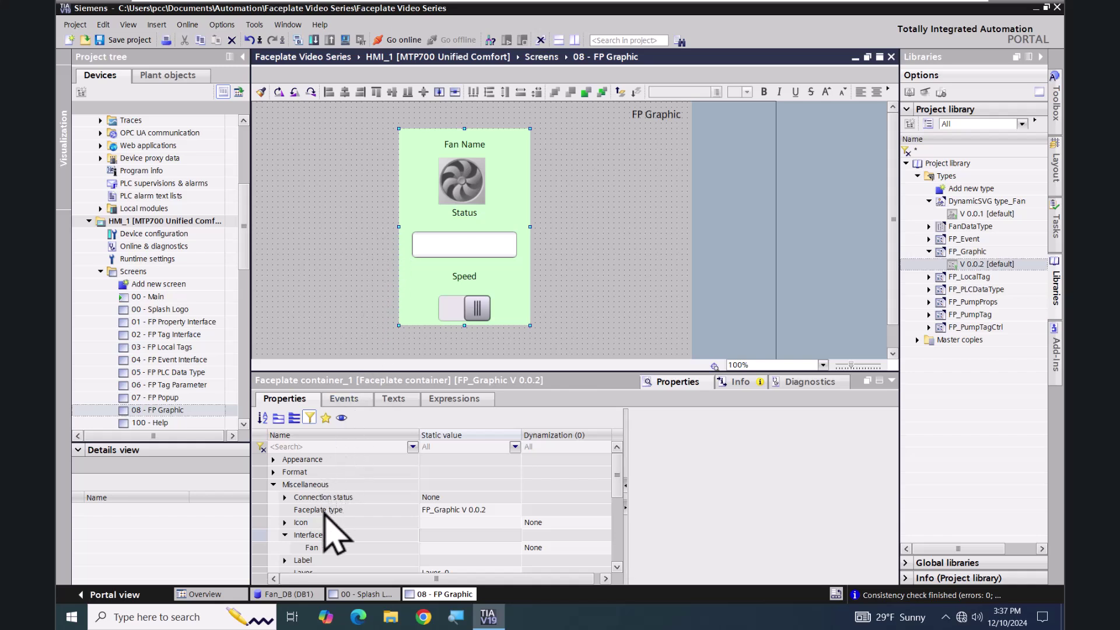
{"action": "left_click", "coordinate": [464, 548]}
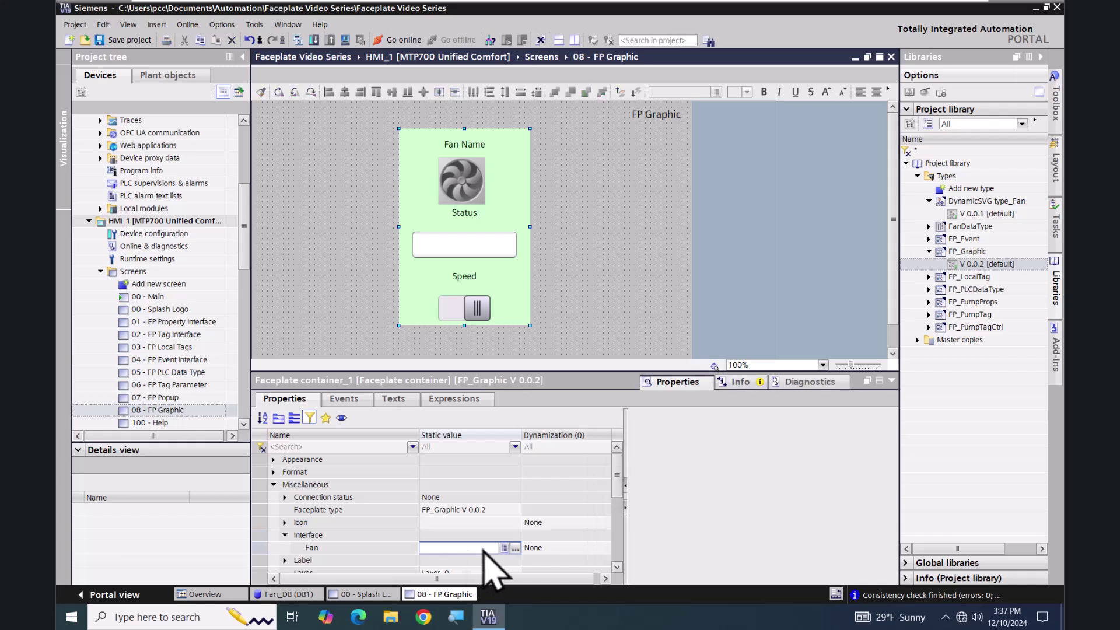
{"action": "left_click", "coordinate": [515, 549]}
{"action": "left_click", "coordinate": [457, 424]}
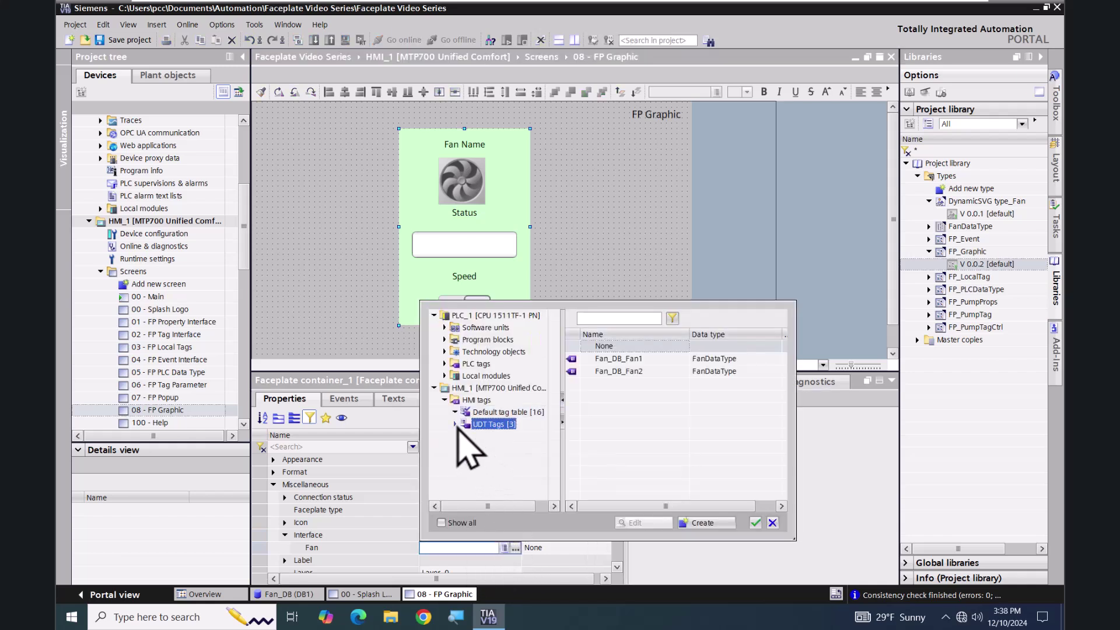
{"action": "left_click", "coordinate": [571, 360]}
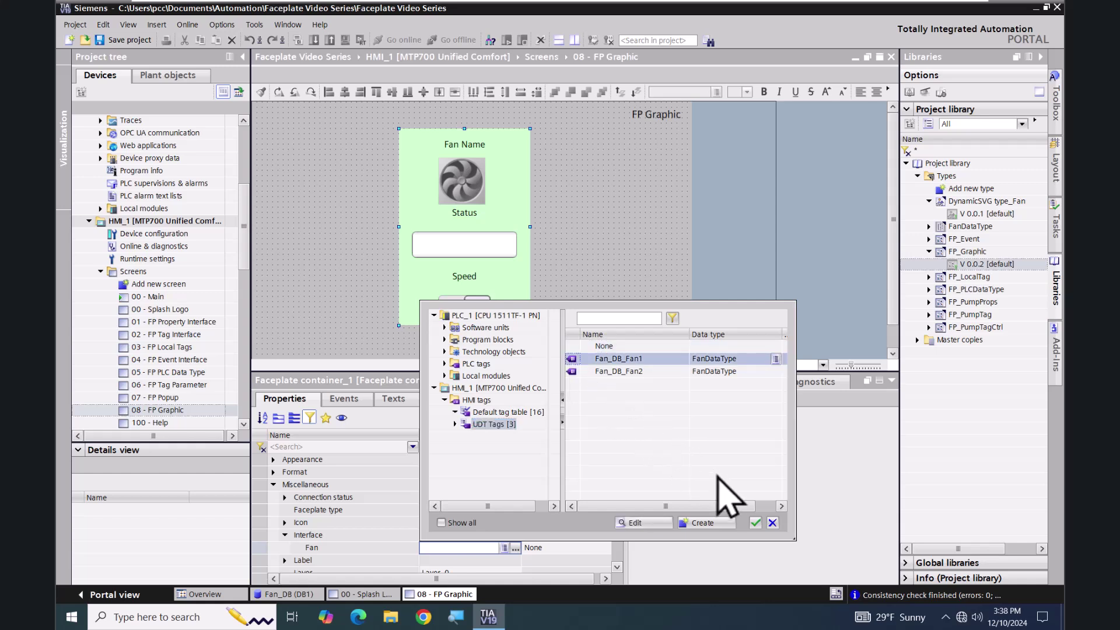
{"action": "left_click", "coordinate": [758, 522]}
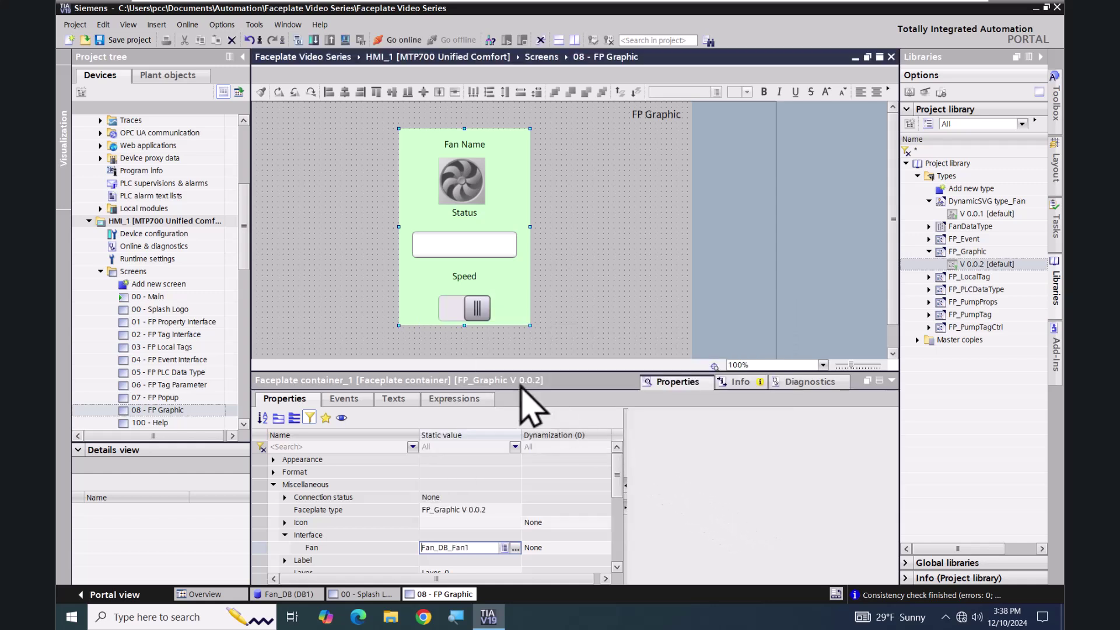
{"action": "left_click", "coordinate": [108, 222]}
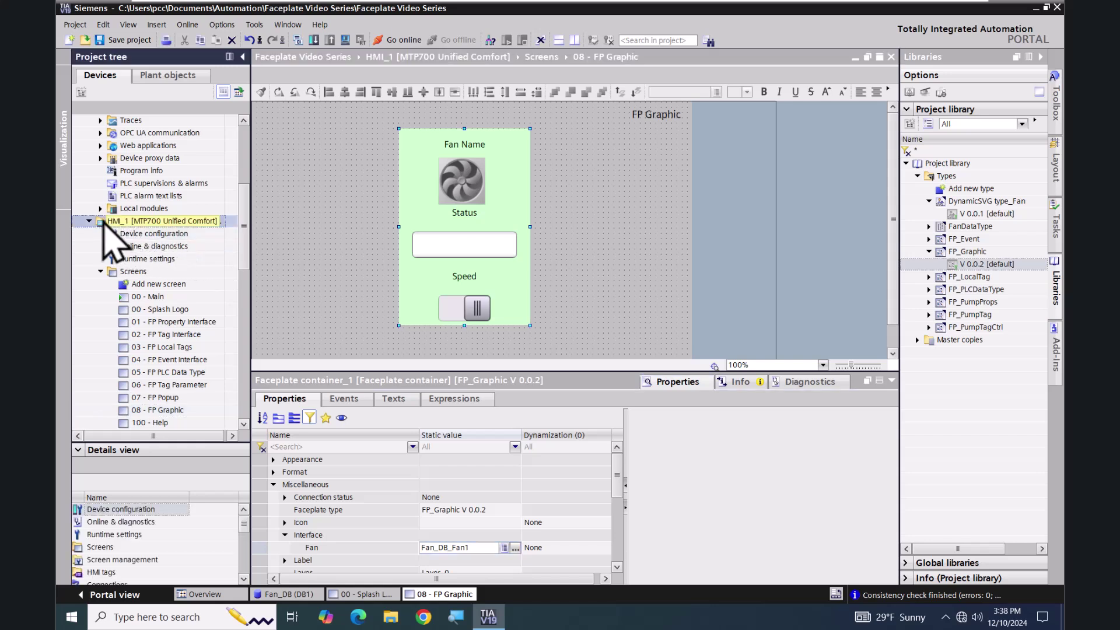
Step: Start the HMI_1 runtime simulation so WinCC Unified RT opens in Edge
{"action": "left_click", "coordinate": [346, 40]}
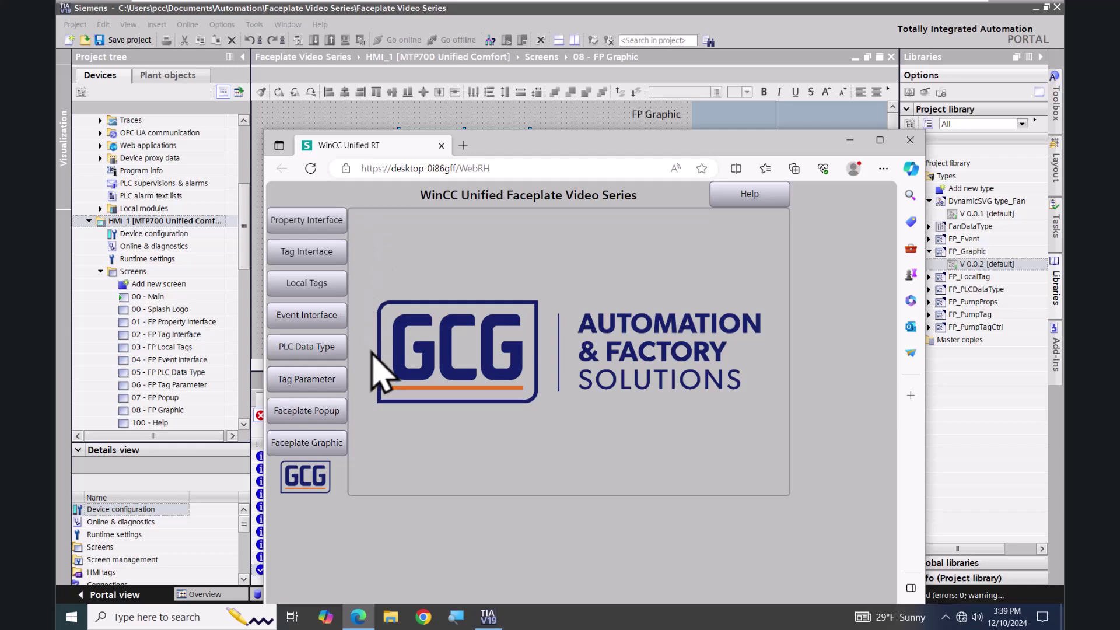
Step: On the FP Graphic screen, stop Fan1 (grey) and restart it (green)
{"action": "left_click", "coordinate": [337, 453]}
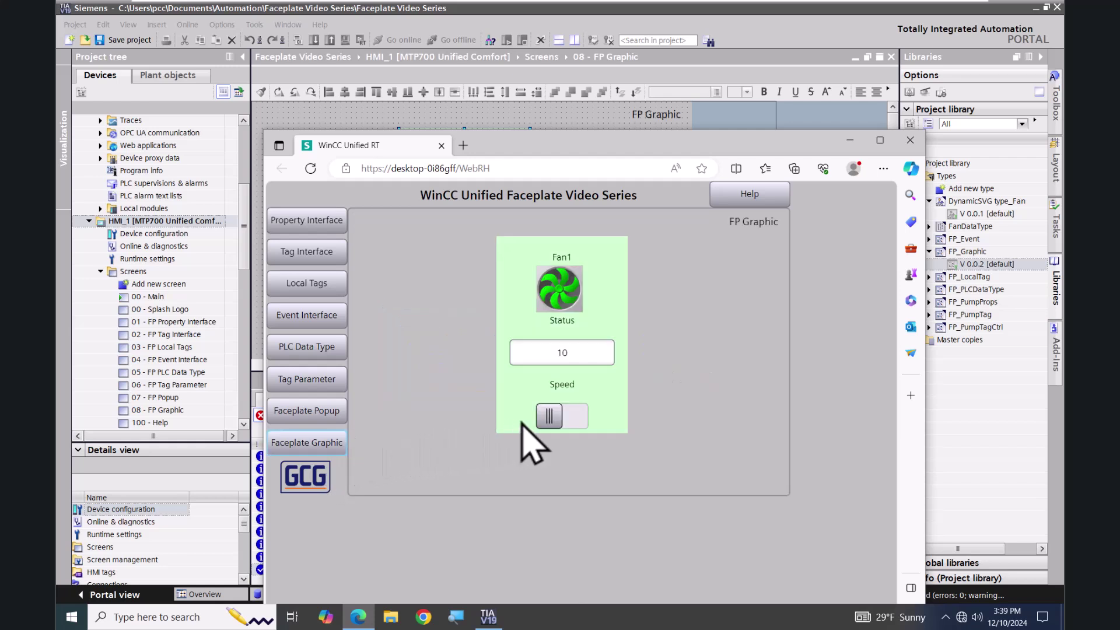
{"action": "left_click", "coordinate": [555, 416]}
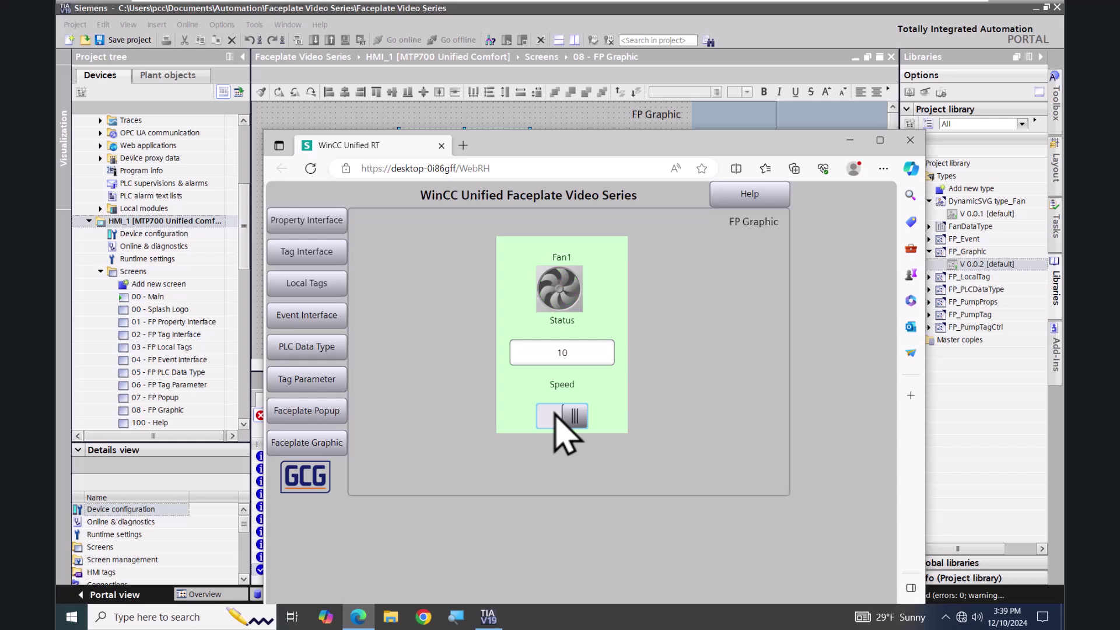
{"action": "left_click", "coordinate": [576, 416]}
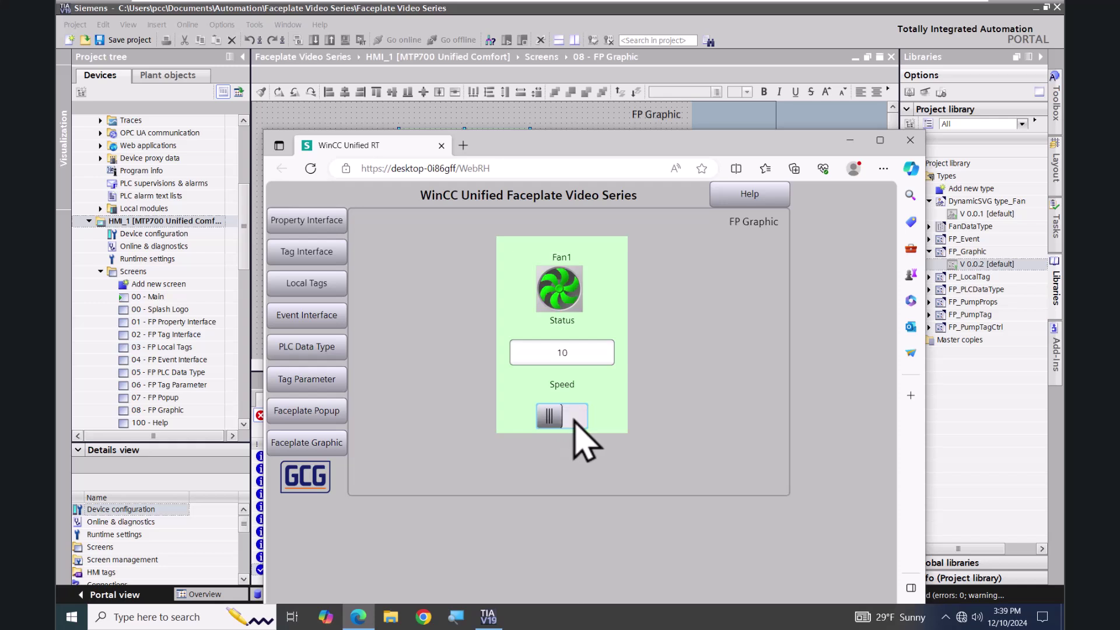